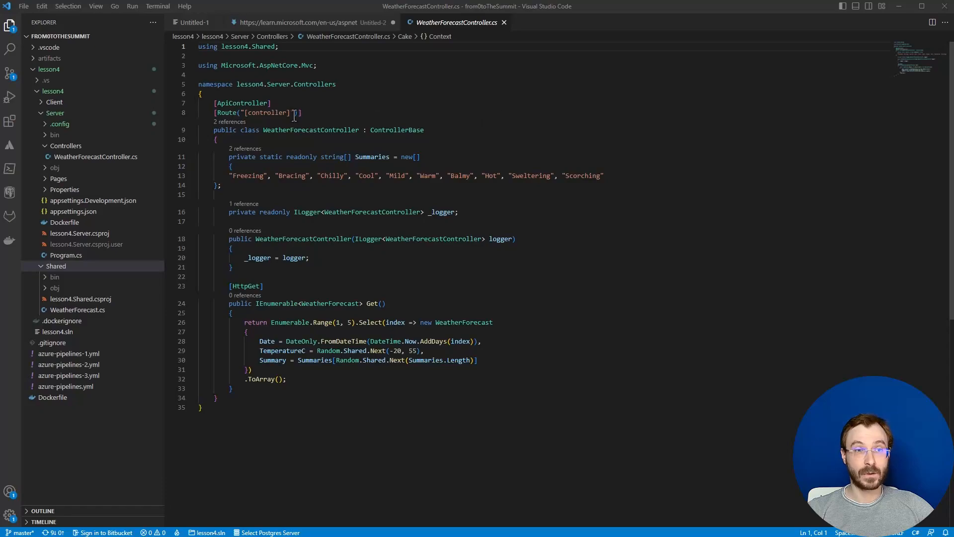
# - Examine the lesson4 solution structure by expanding the Client, Server and Shared project folders and viewing WeatherForecastController.cs
pyautogui.click(54, 113)
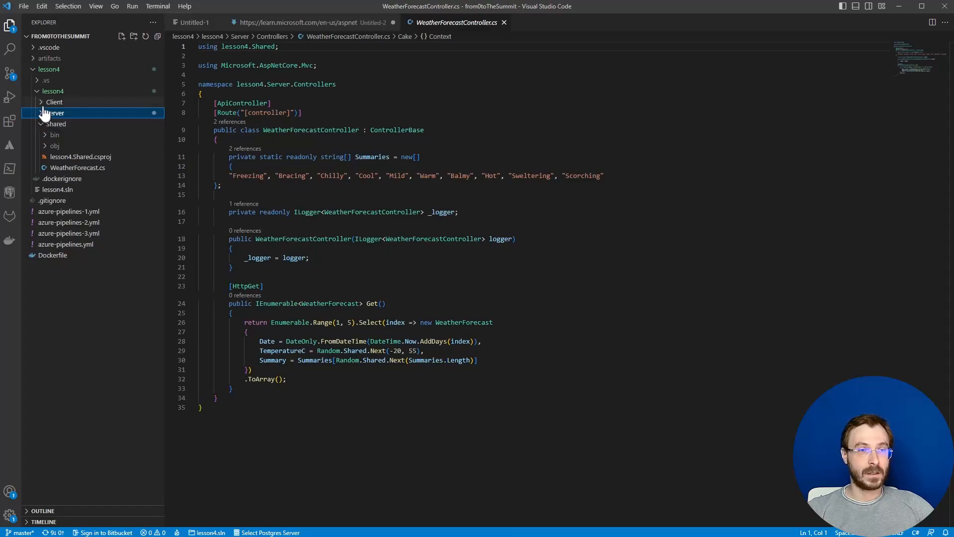
pyautogui.click(43, 103)
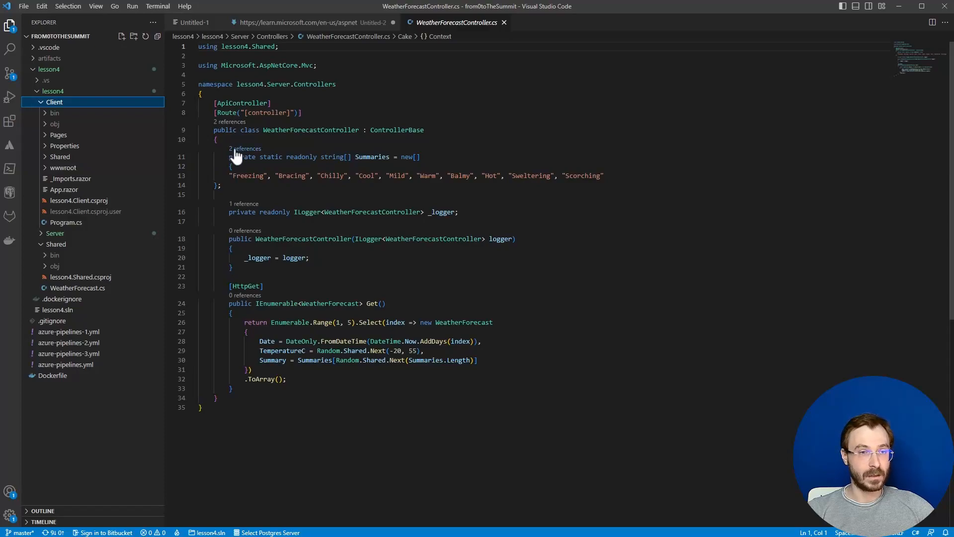
pyautogui.click(44, 235)
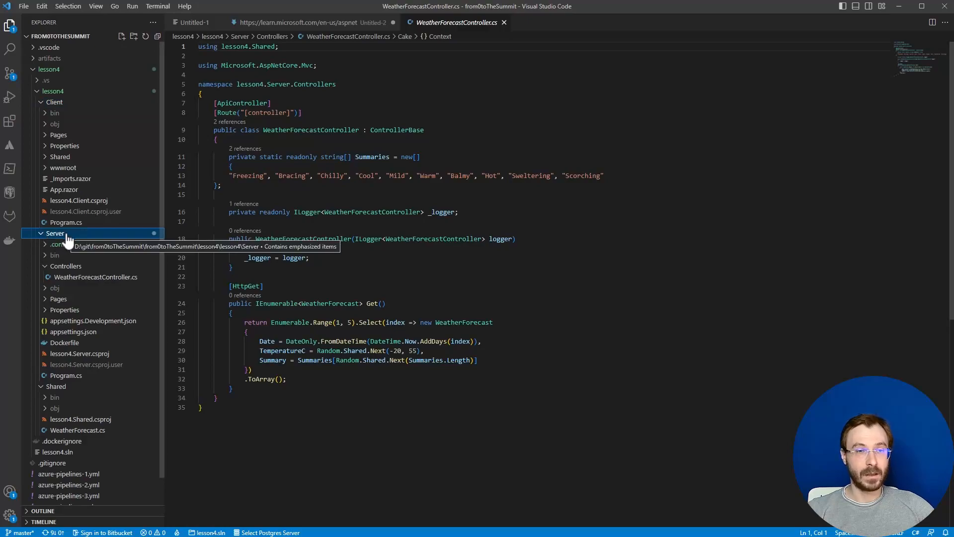
pyautogui.click(89, 279)
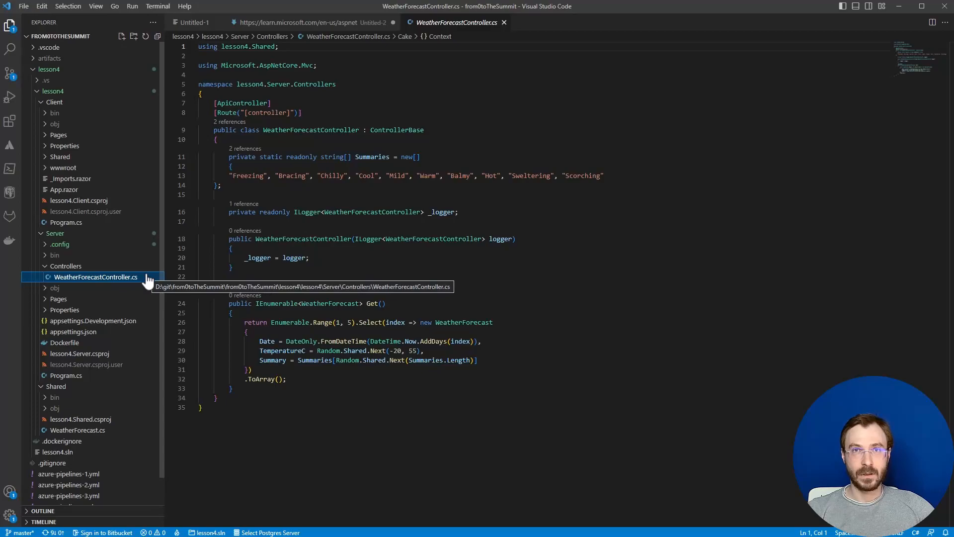
pyautogui.click(56, 388)
pyautogui.click(56, 387)
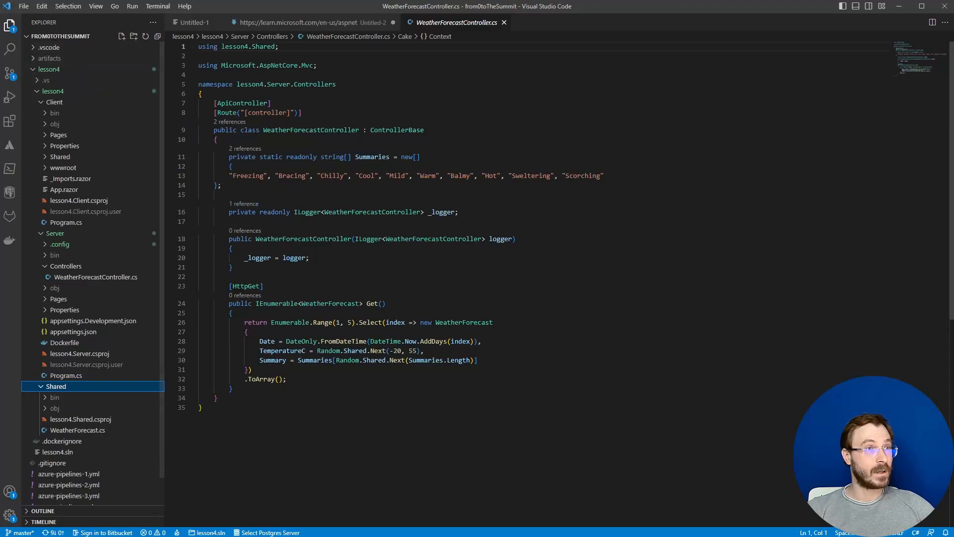
# - Switch to the Azure portal in the browser and start creating a new web app from App Services
pyautogui.hotkey('alt', 'Tab')
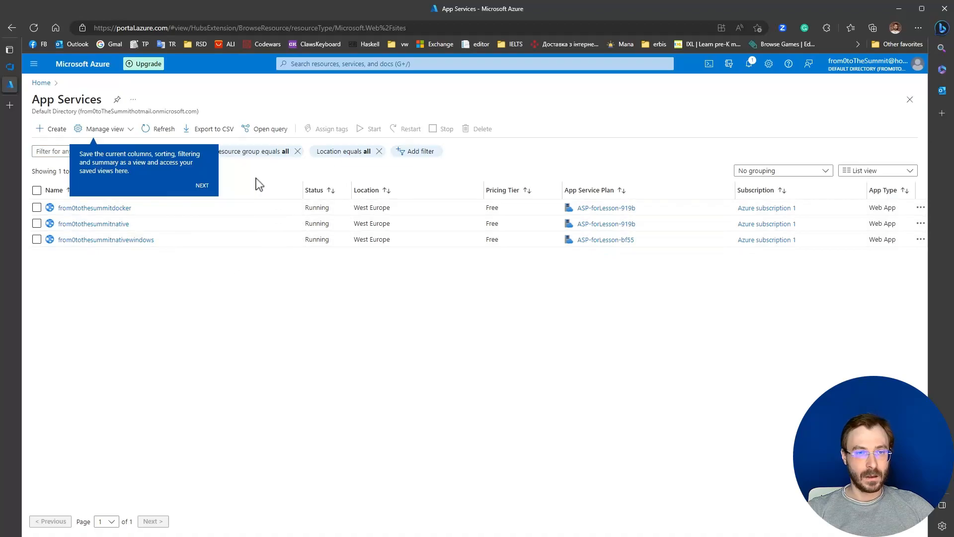
pyautogui.click(204, 188)
pyautogui.click(899, 229)
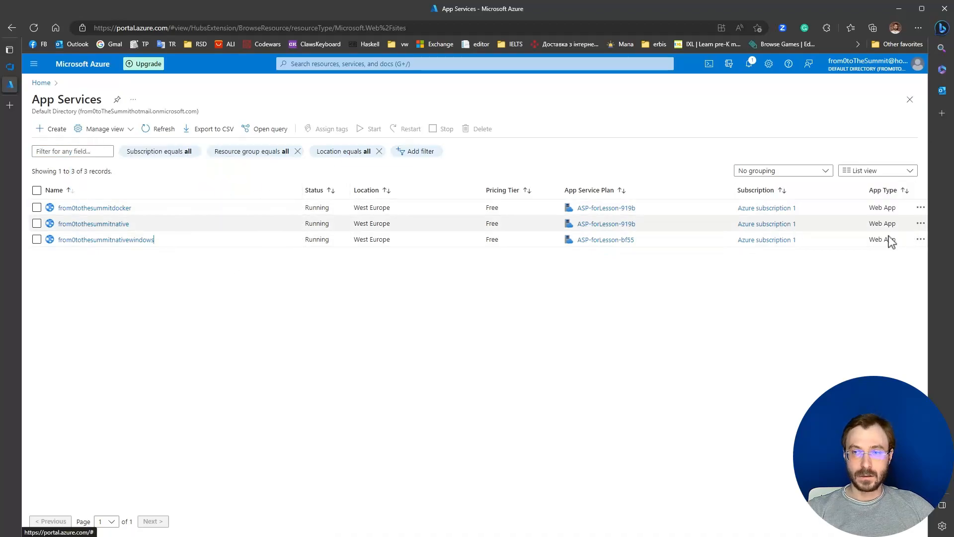
pyautogui.click(40, 83)
pyautogui.click(34, 64)
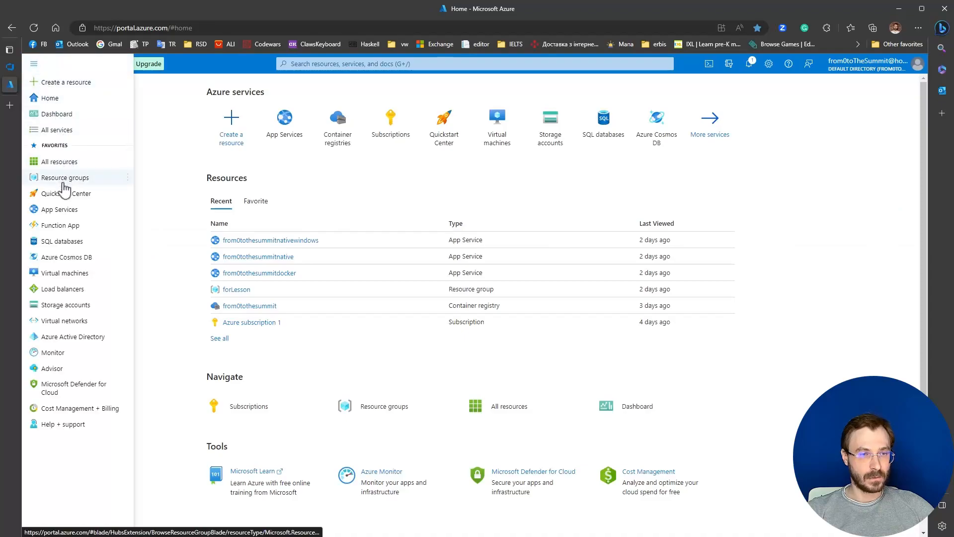
pyautogui.click(46, 212)
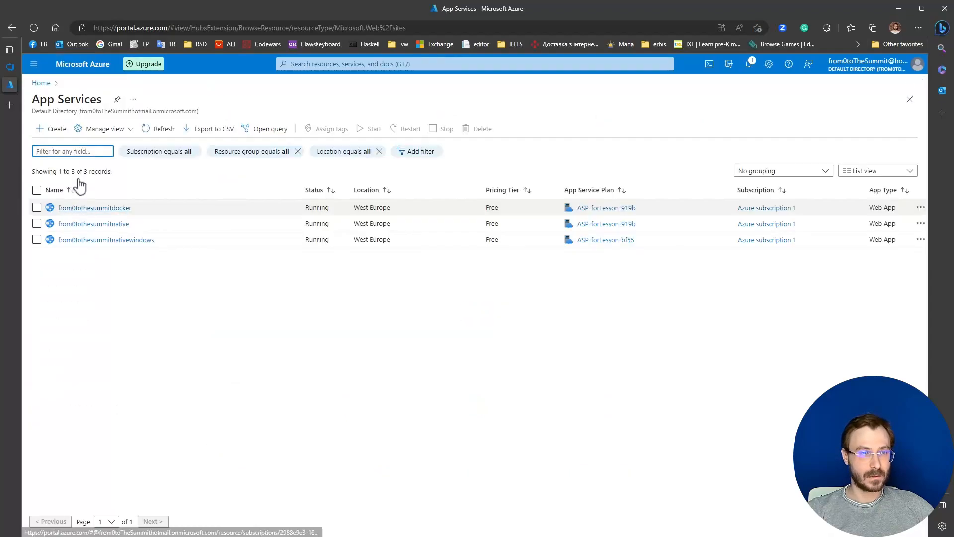
pyautogui.click(51, 132)
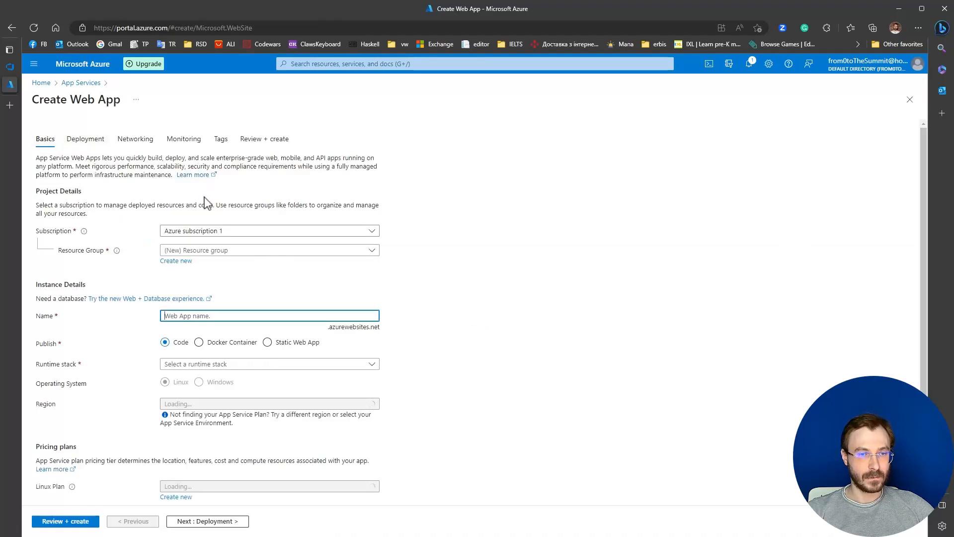
# - Assign the new web app to the existing forLesson resource group
pyautogui.scroll(-1, 207, 204)
pyautogui.click(201, 194)
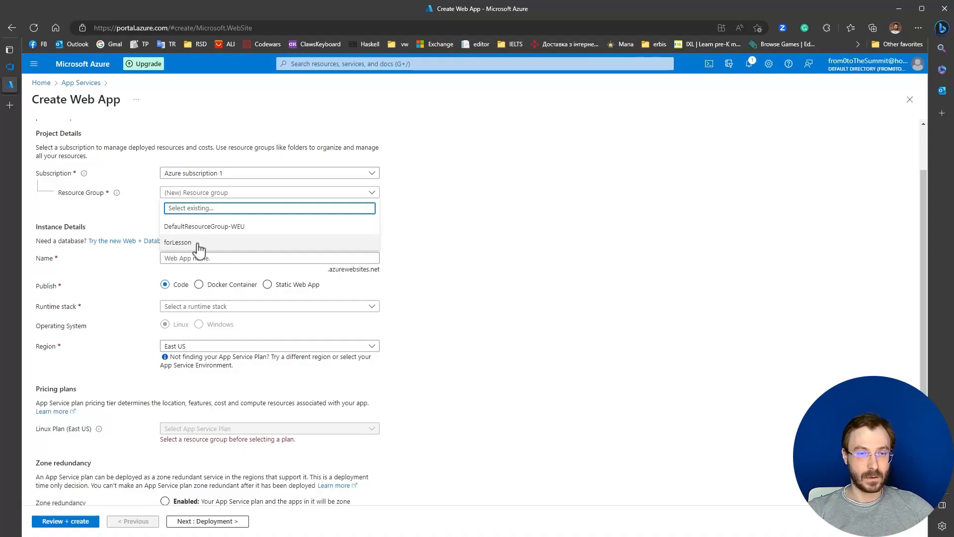
pyautogui.click(124, 218)
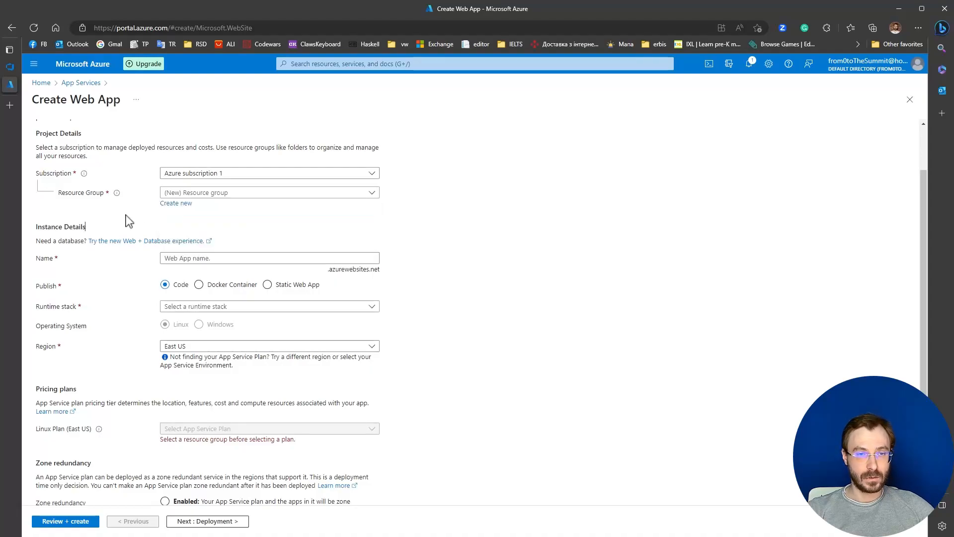
pyautogui.click(180, 208)
pyautogui.click(122, 214)
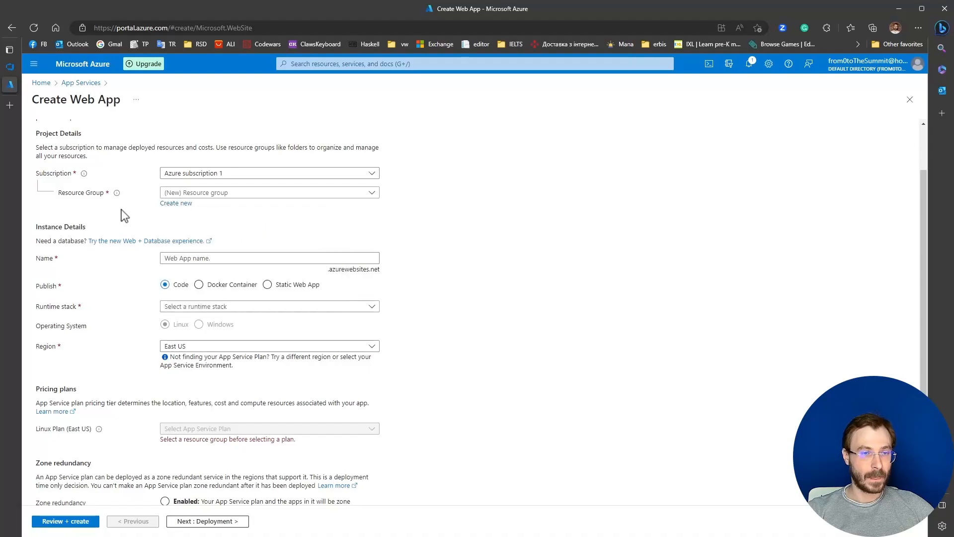
pyautogui.click(192, 194)
pyautogui.click(188, 242)
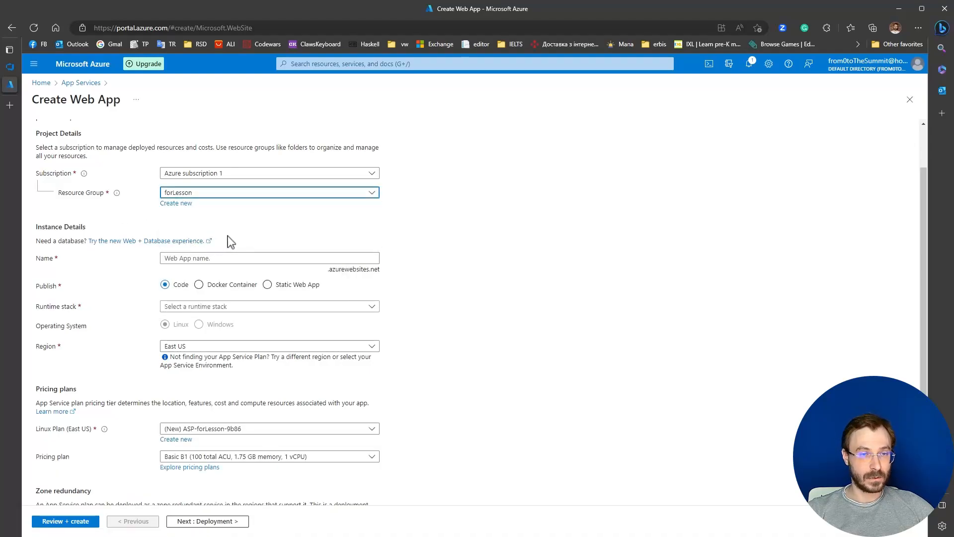
# - Name the web app from0tothesummitnativewindows1
pyautogui.scroll(-2, 233, 241)
pyautogui.click(219, 200)
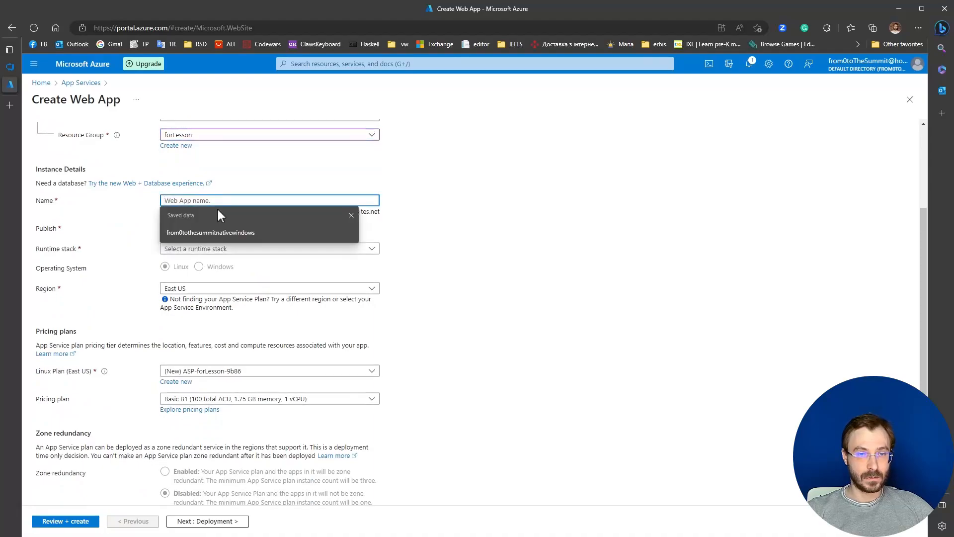
pyautogui.click(222, 232)
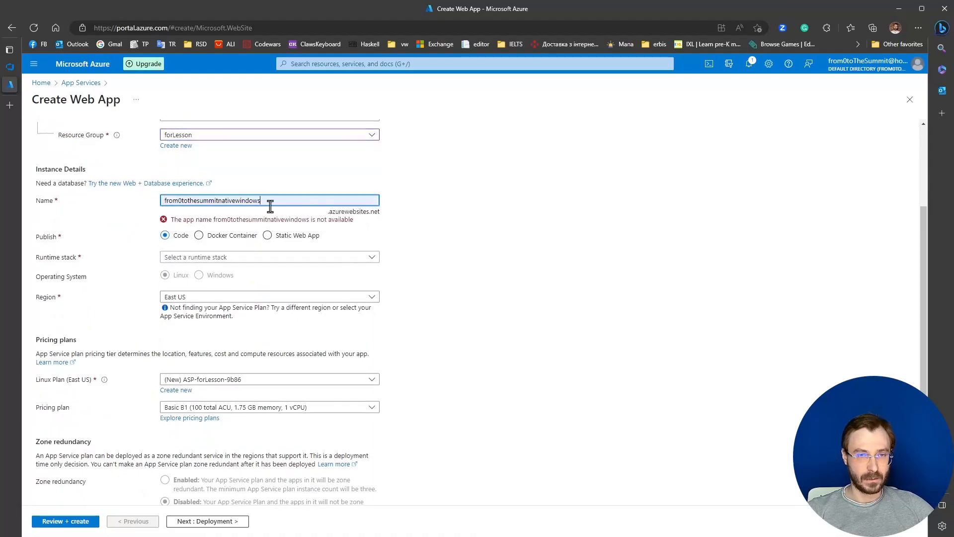
pyautogui.moveTo(175, 220); pyautogui.dragTo(328, 213)
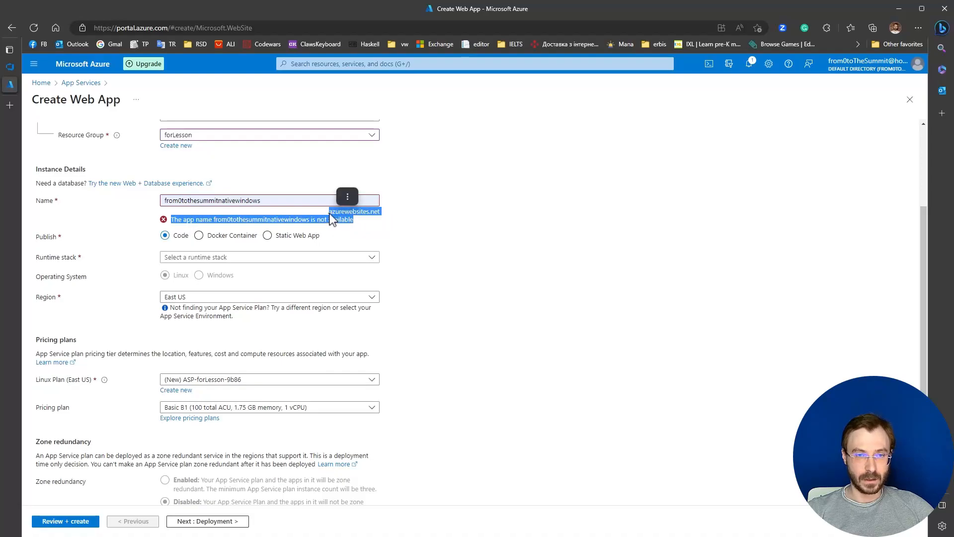
pyautogui.click(313, 211)
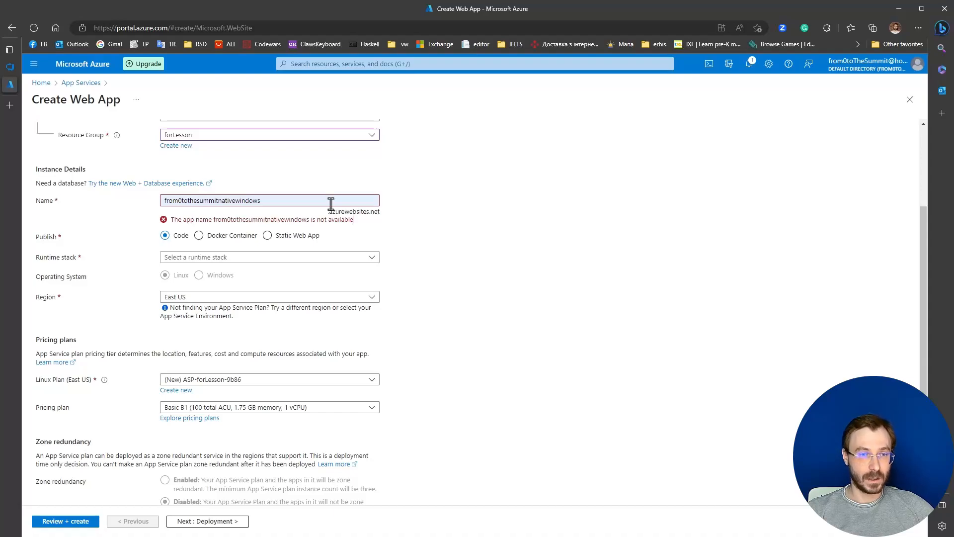
pyautogui.click(268, 200)
pyautogui.write('1')
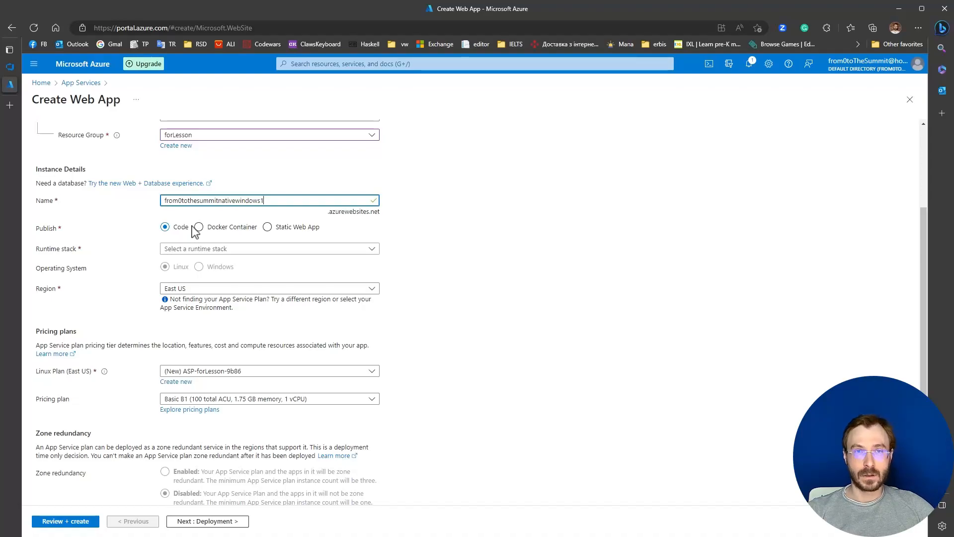
# - Set the web app's runtime stack to .NET 7 (STS) with Windows as the operating system
pyautogui.click(207, 250)
pyautogui.click(206, 299)
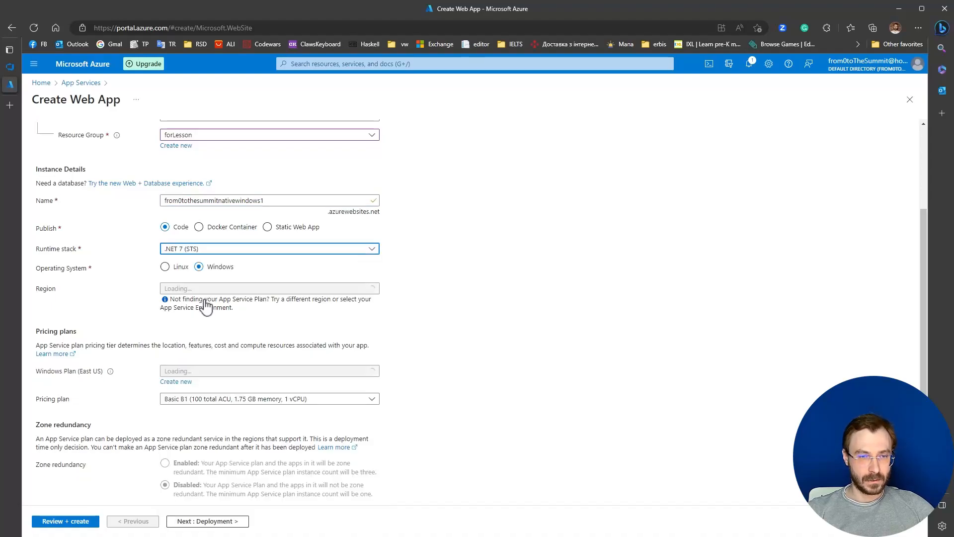
pyautogui.click(200, 267)
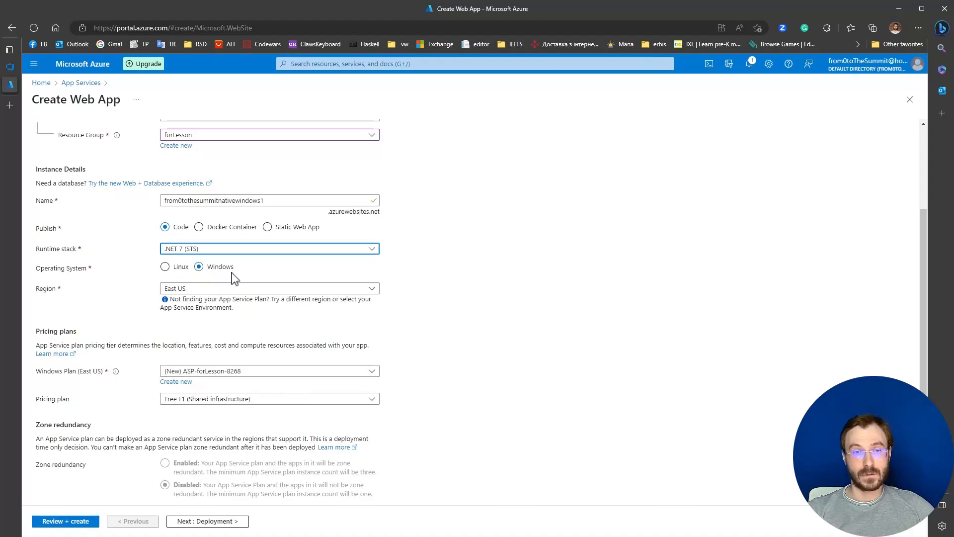
# - Set the web app's region to West Europe
pyautogui.scroll(-1, 237, 279)
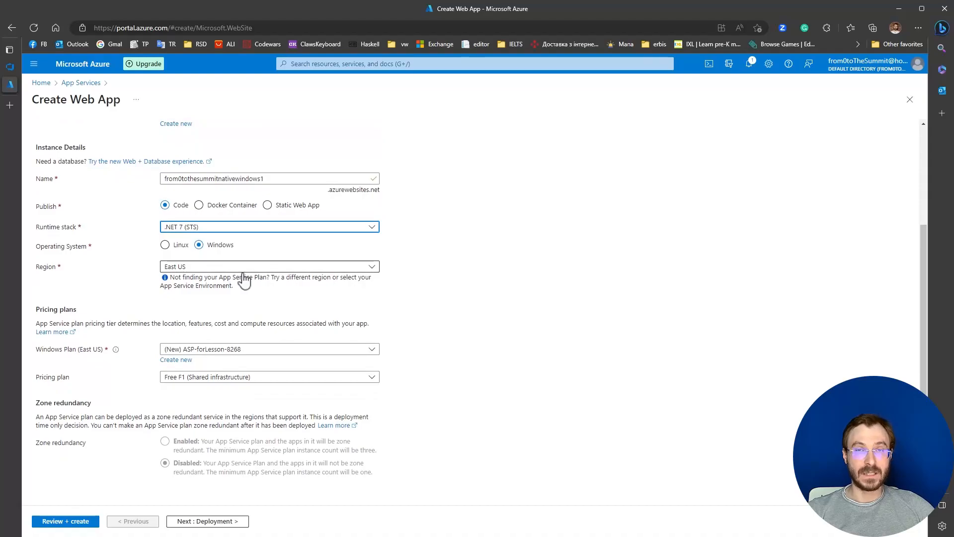
pyautogui.click(216, 267)
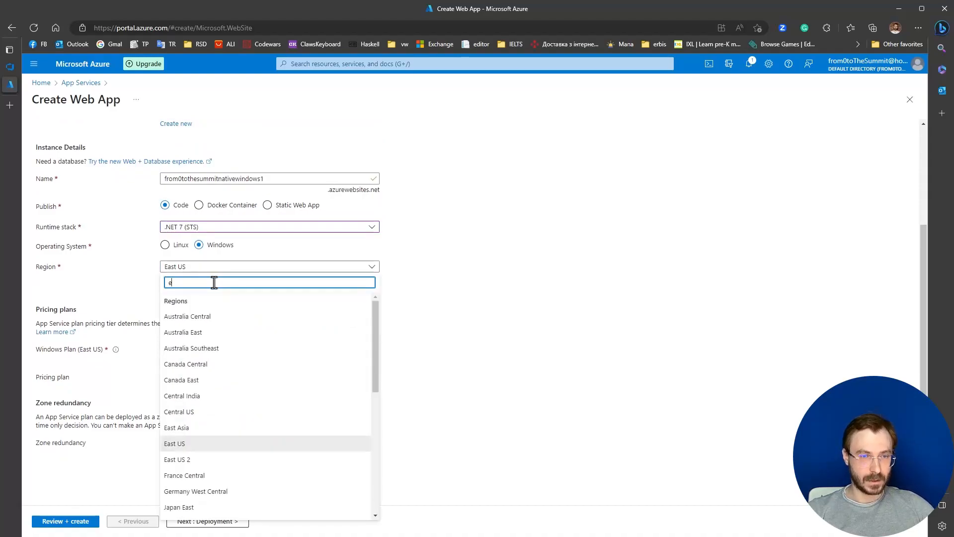
pyautogui.write('we')
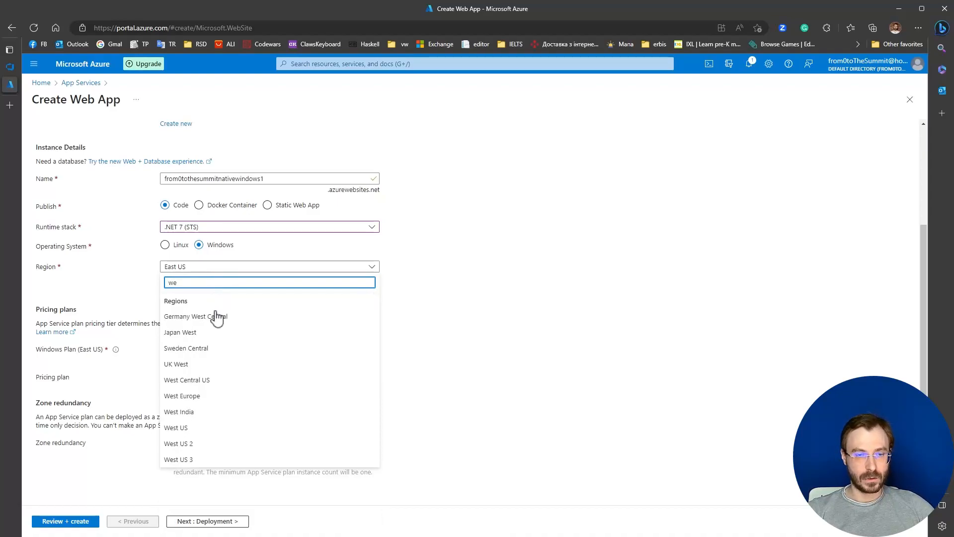
pyautogui.click(195, 398)
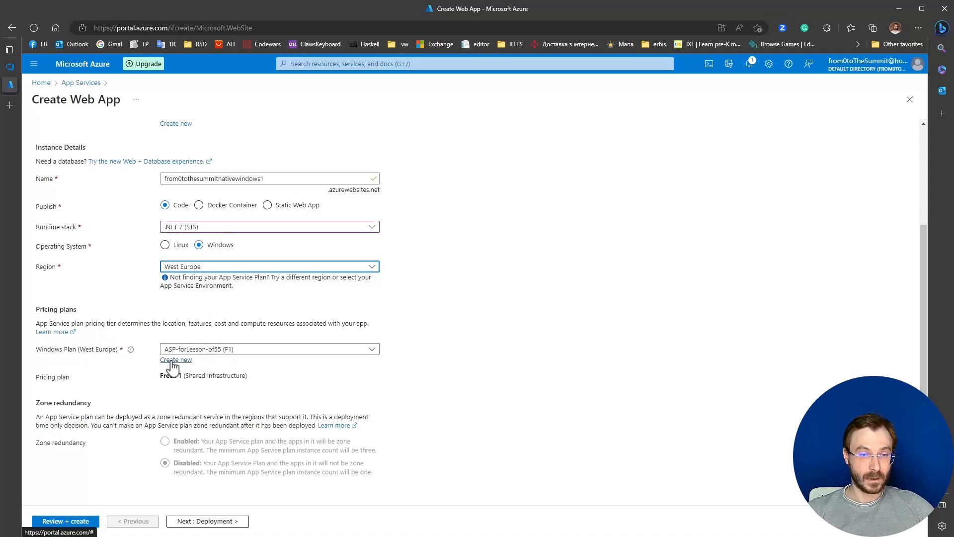
pyautogui.moveTo(160, 377); pyautogui.dragTo(186, 382)
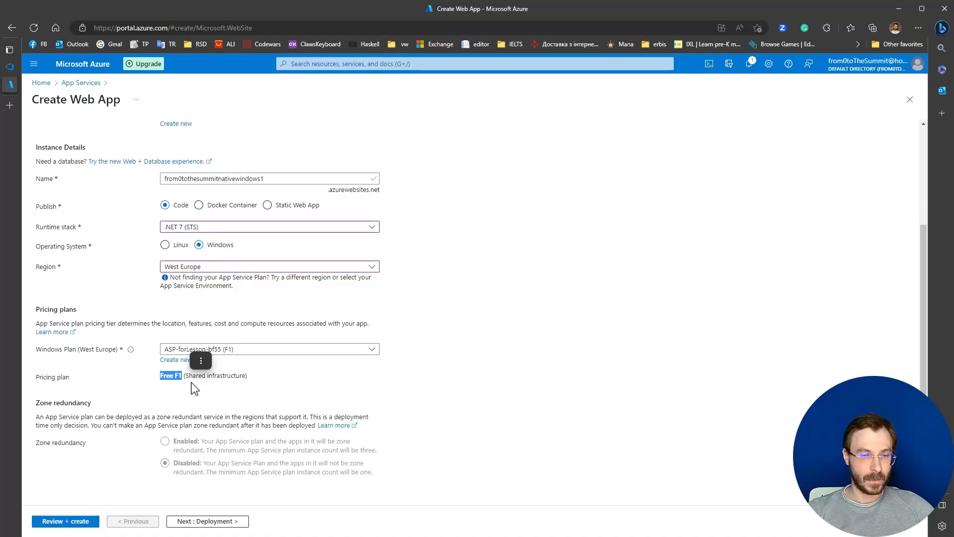
pyautogui.click(181, 361)
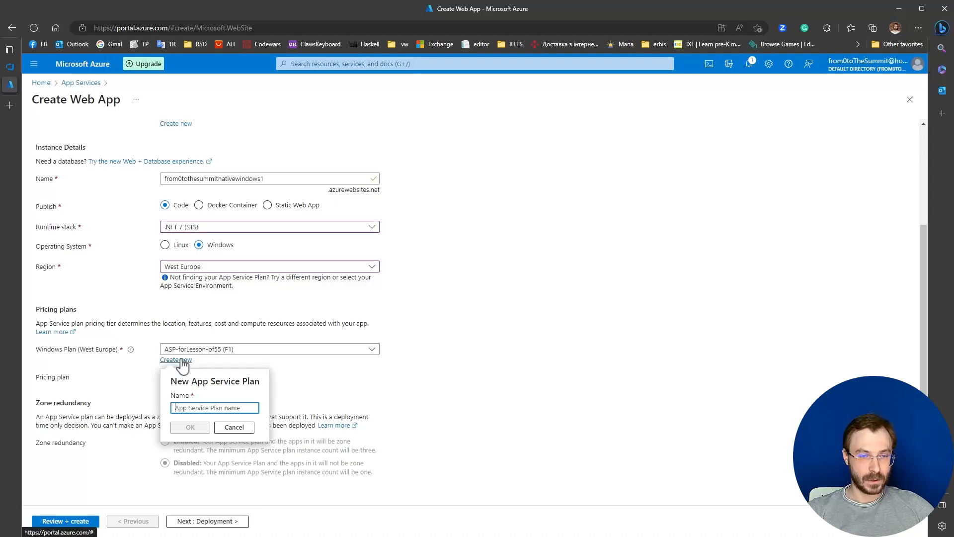
pyautogui.click(152, 370)
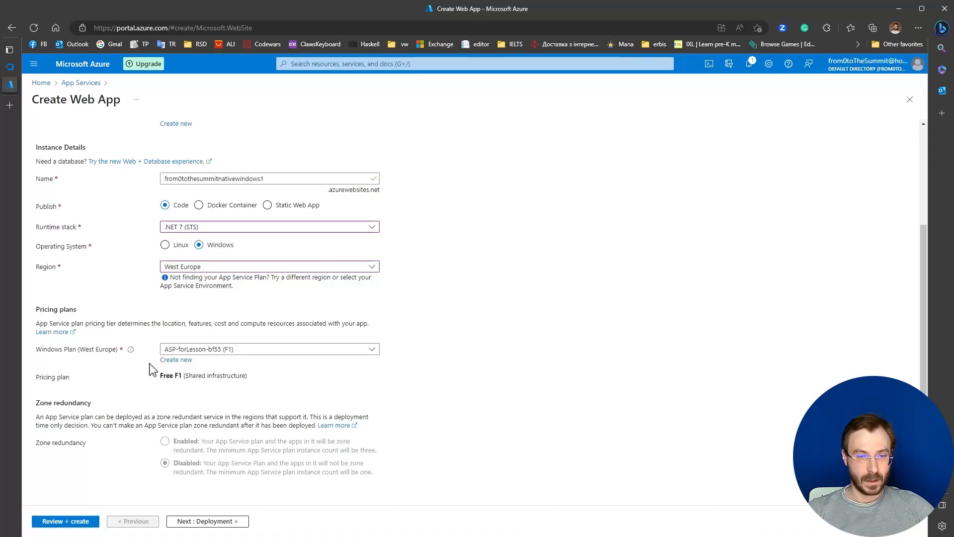
pyautogui.click(216, 352)
pyautogui.click(189, 386)
# - Create a new App Service plan named "new" for the web app's Windows plan
pyautogui.click(173, 362)
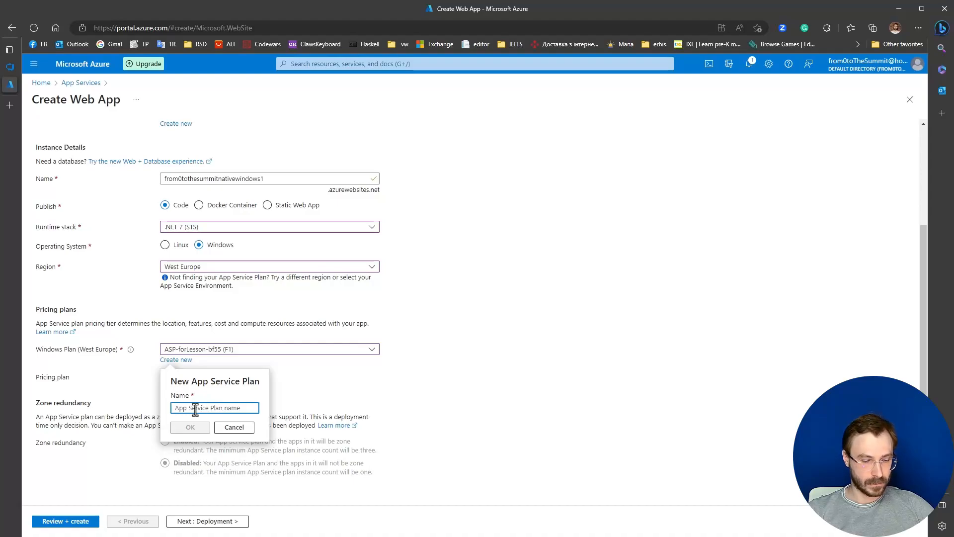
pyautogui.write('new')
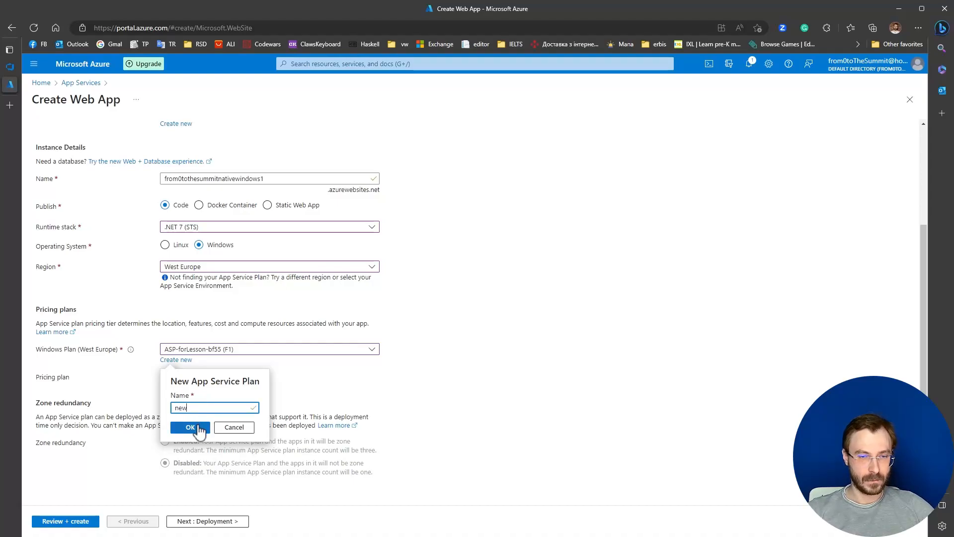
pyautogui.click(192, 428)
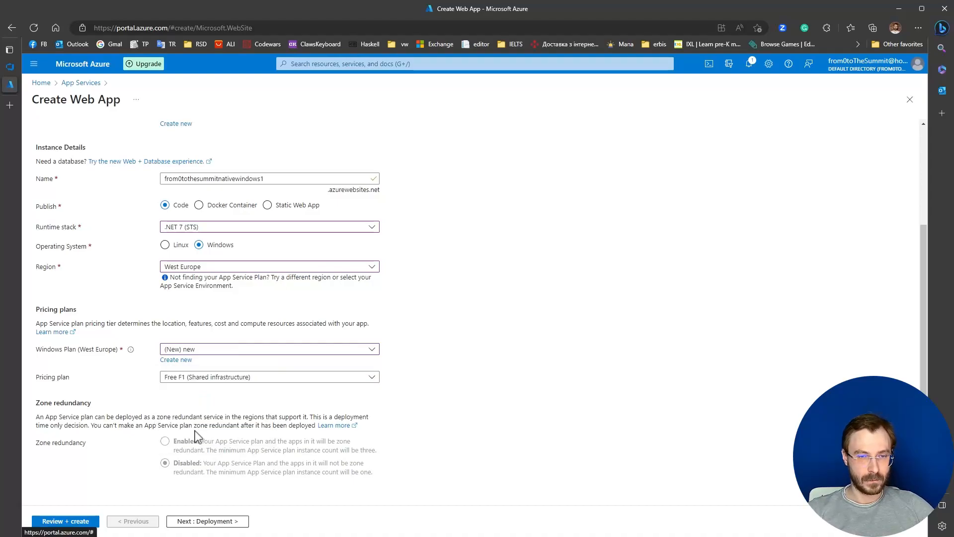
# - Examine the costs and resources of the pricing plans available for the new App Service plan
pyautogui.click(192, 383)
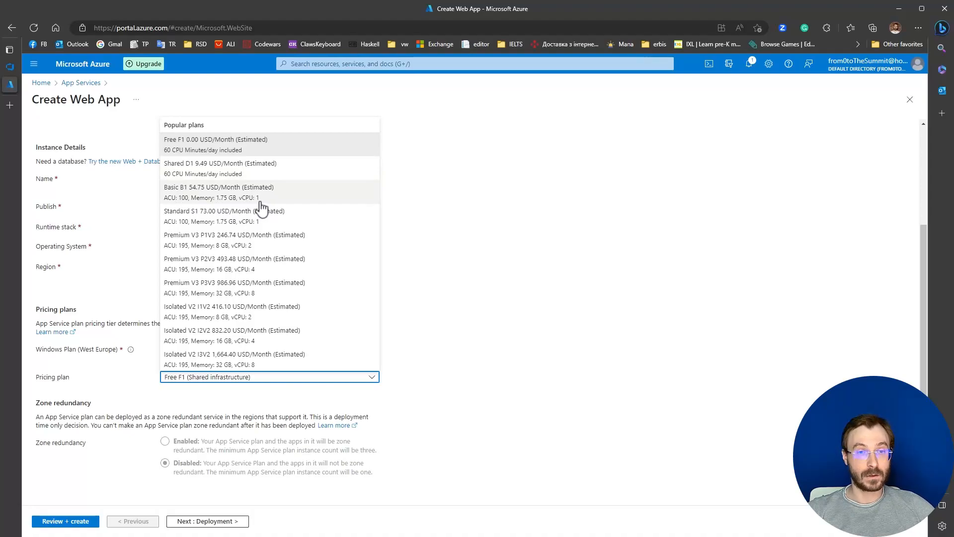
pyautogui.click(151, 213)
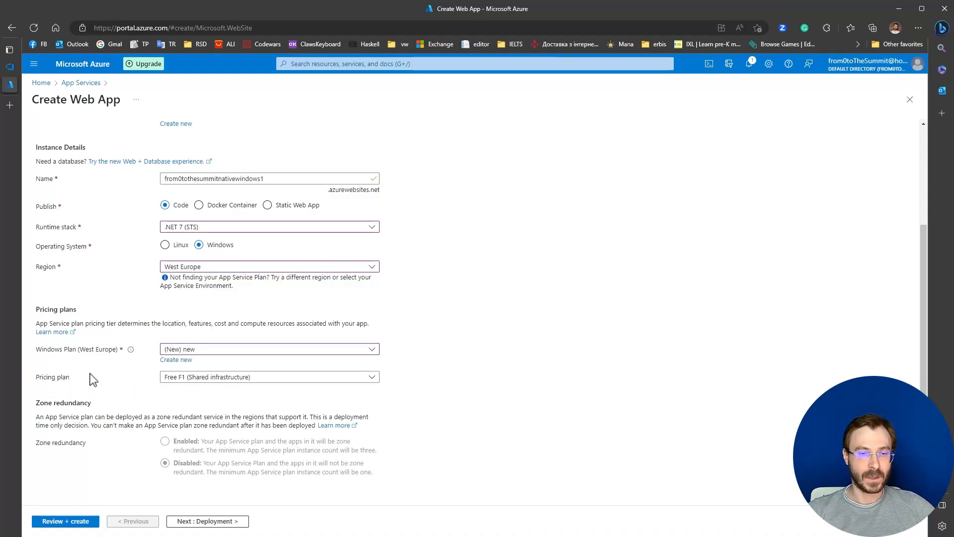
pyautogui.click(187, 378)
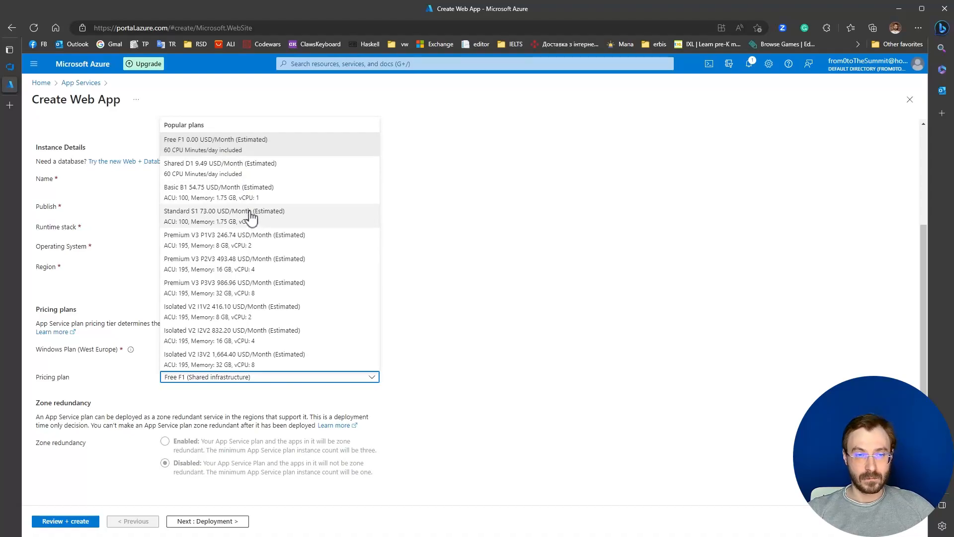
pyautogui.click(131, 337)
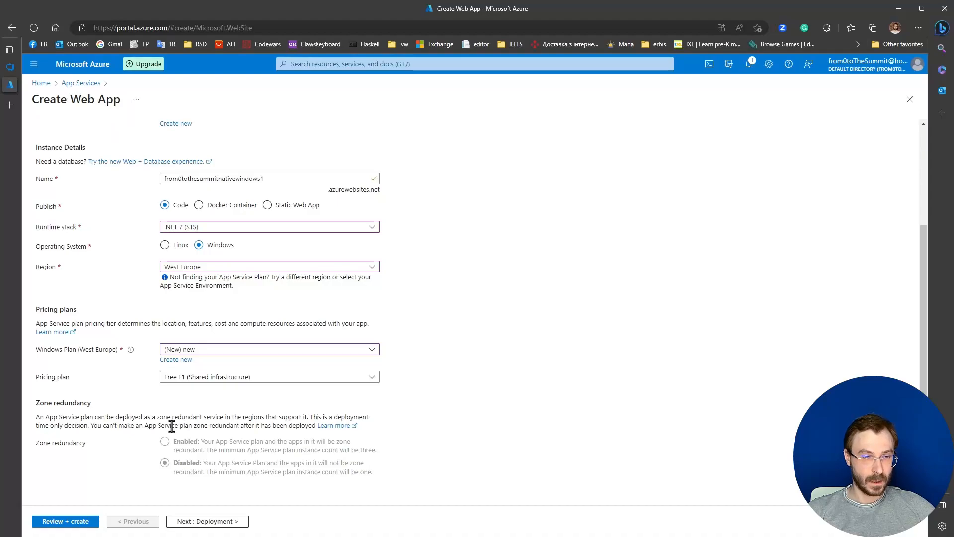
# - Assign the existing App Service plan ASP-forLesson-bf55 (F1) to the web app and proceed to the deployment settings
pyautogui.click(195, 350)
pyautogui.click(198, 399)
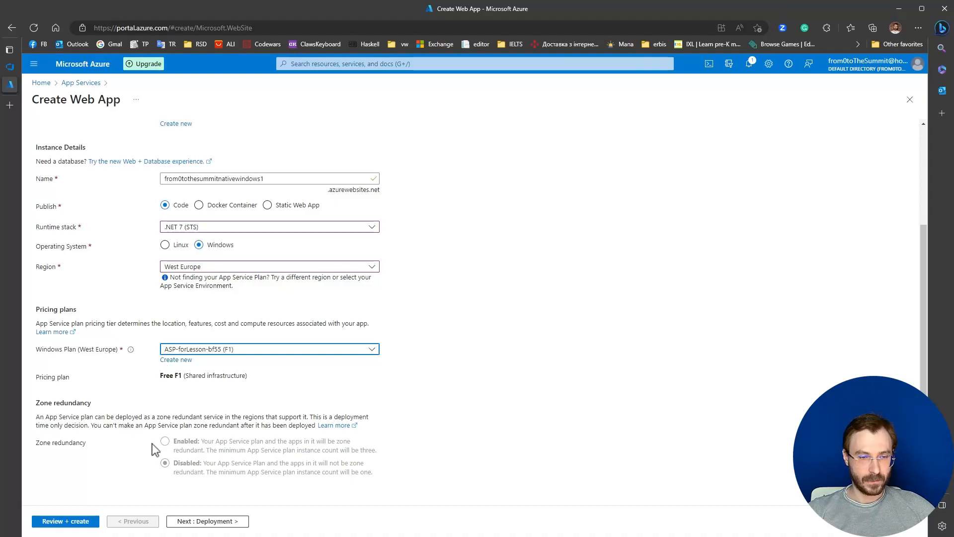
pyautogui.click(199, 521)
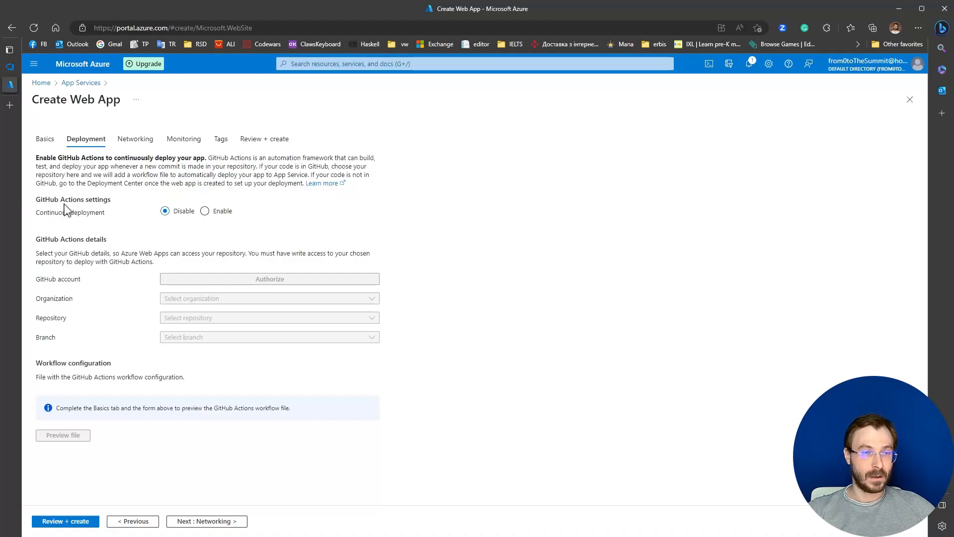
# - Keep the default deployment, networking, monitoring and tag settings and create the web app
pyautogui.moveTo(39, 199); pyautogui.dragTo(114, 205)
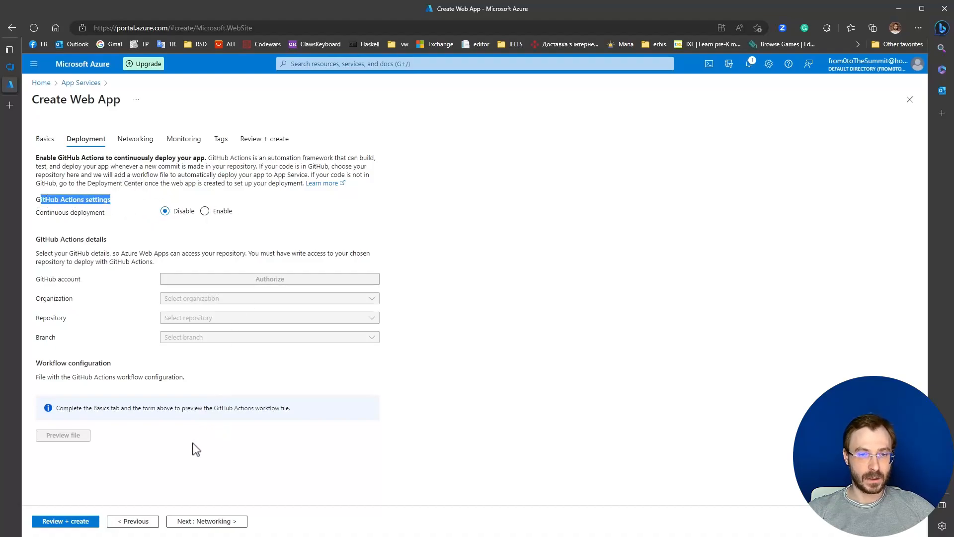
pyautogui.click(212, 522)
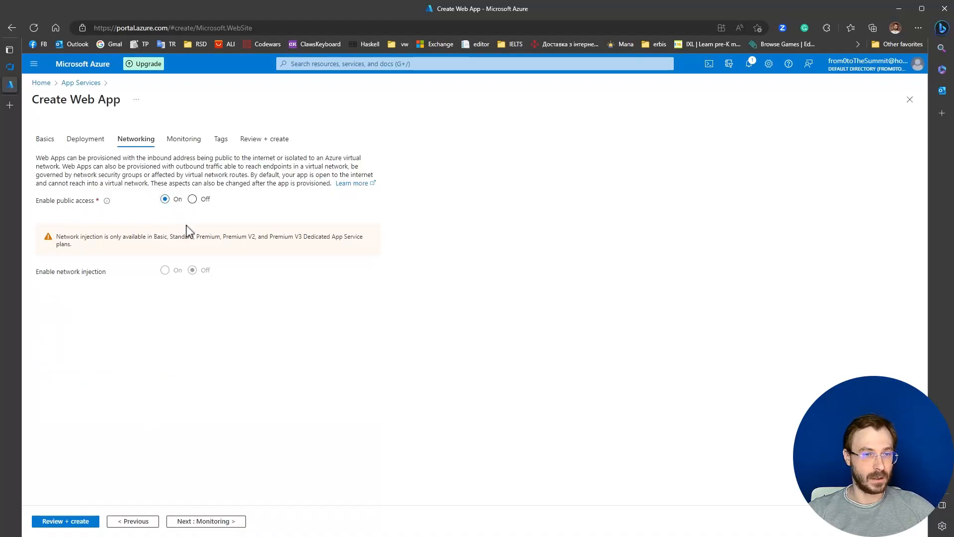
pyautogui.click(204, 520)
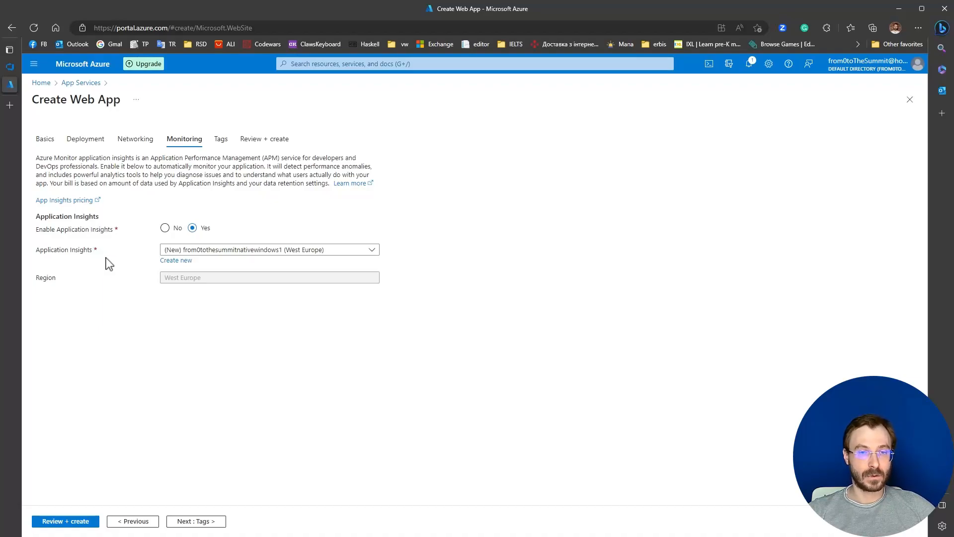
pyautogui.click(193, 521)
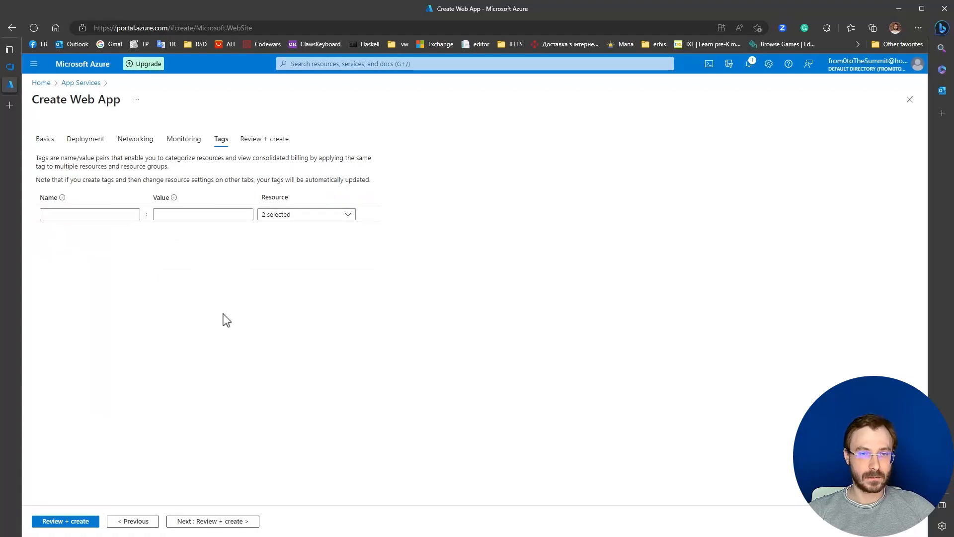
pyautogui.click(197, 525)
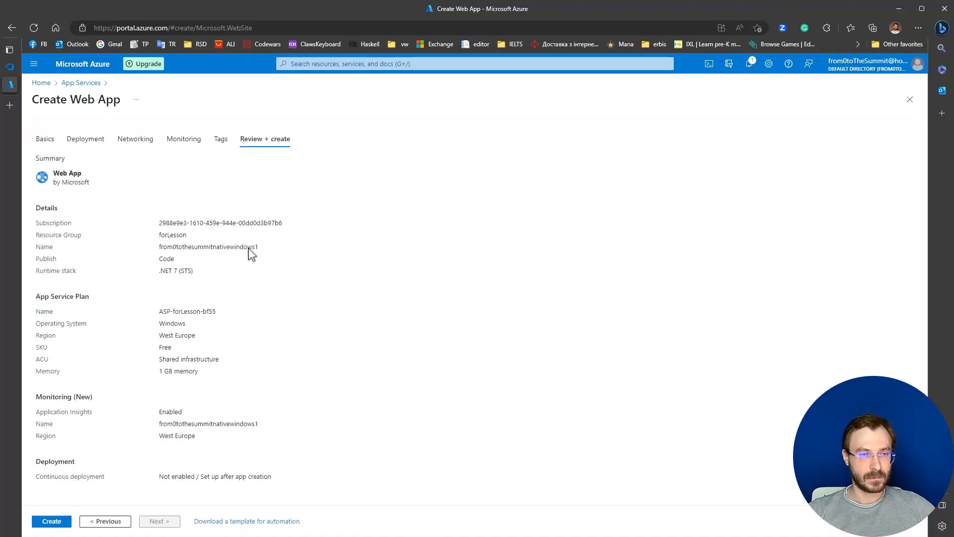
pyautogui.click(51, 522)
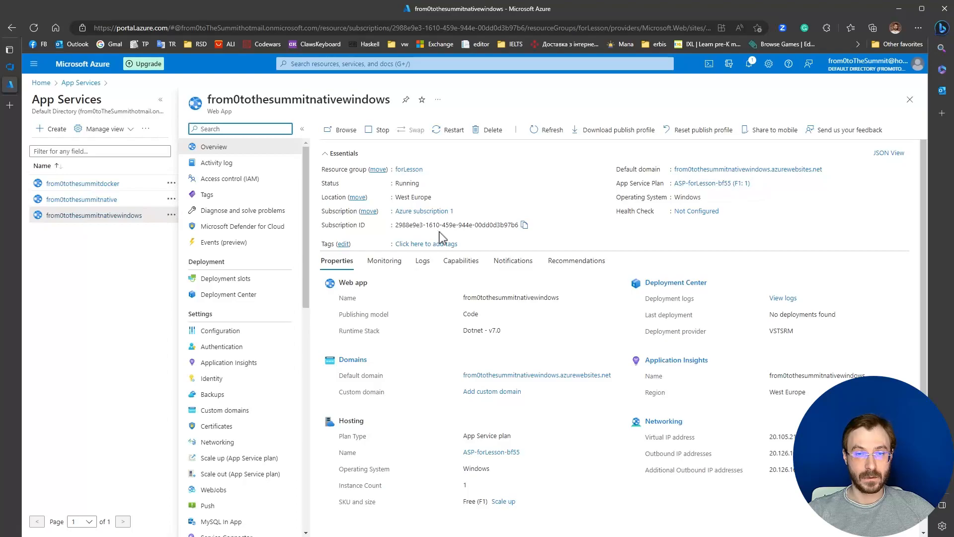
# - Examine the pricing tier, name, deployment logs and virtual IP address in the overview of the from0tothesummitnativewindows web app
pyautogui.scroll(-1, 440, 238)
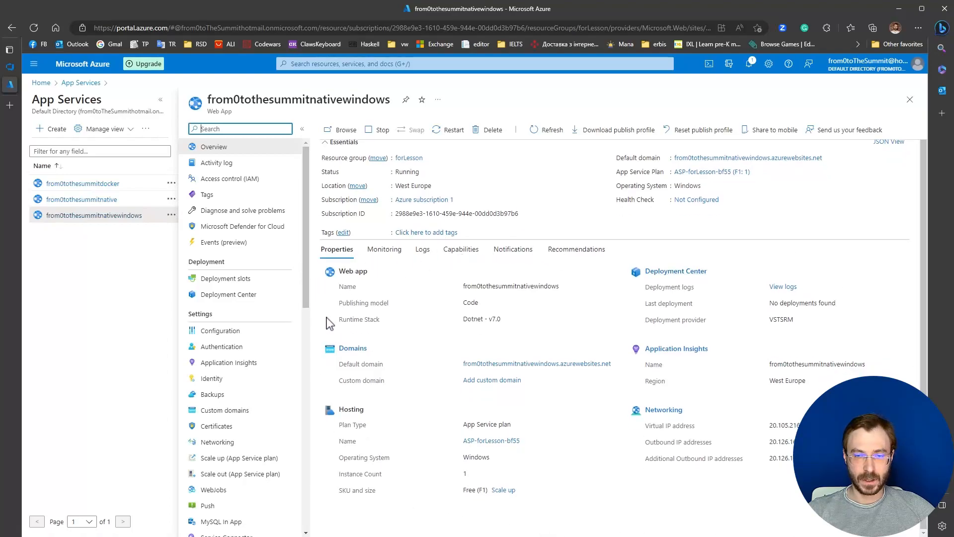
pyautogui.moveTo(463, 490); pyautogui.dragTo(486, 493)
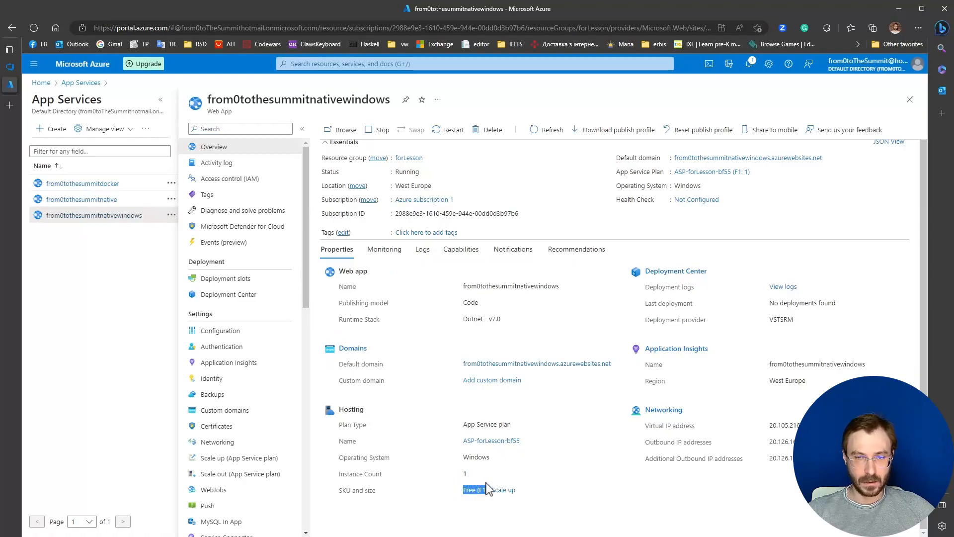
pyautogui.moveTo(464, 320); pyautogui.dragTo(656, 288)
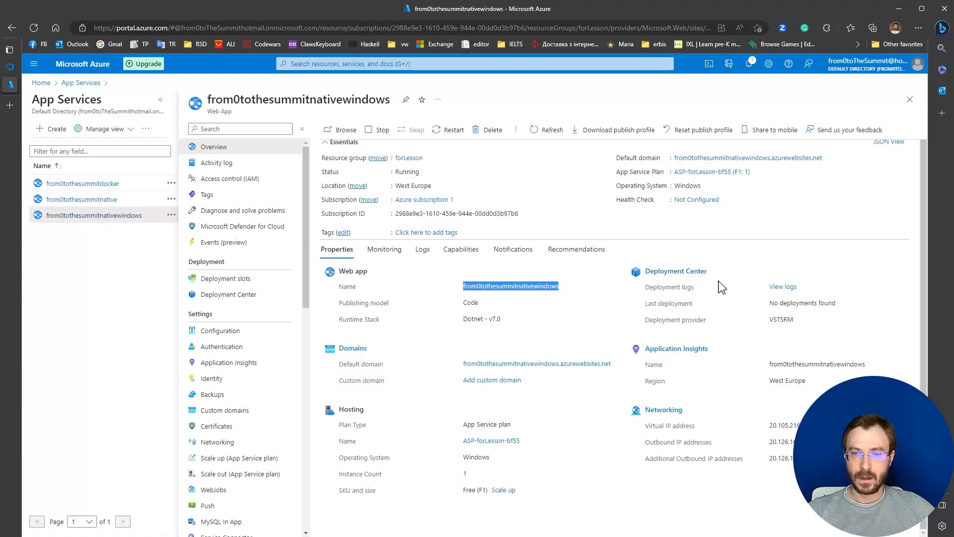
pyautogui.moveTo(808, 291); pyautogui.dragTo(771, 288)
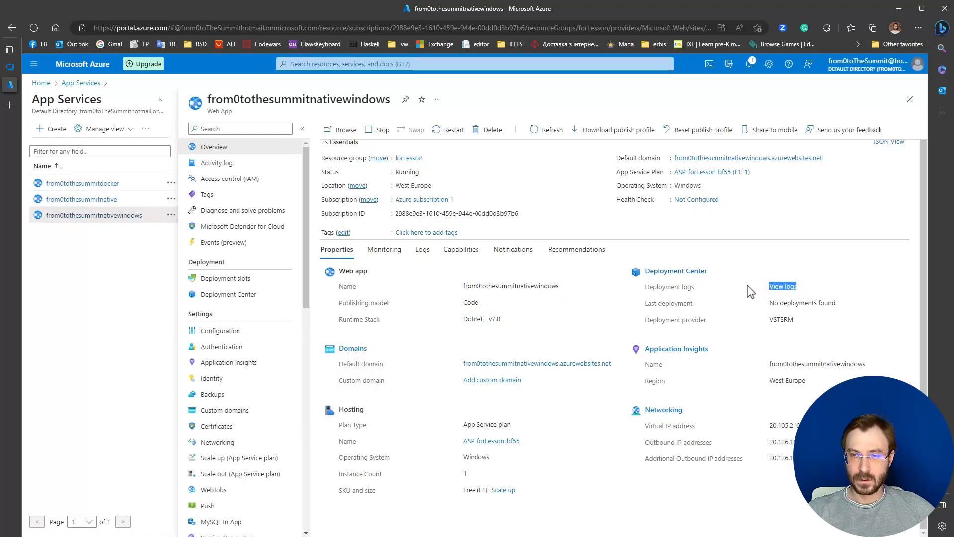
pyautogui.moveTo(768, 426); pyautogui.dragTo(807, 426)
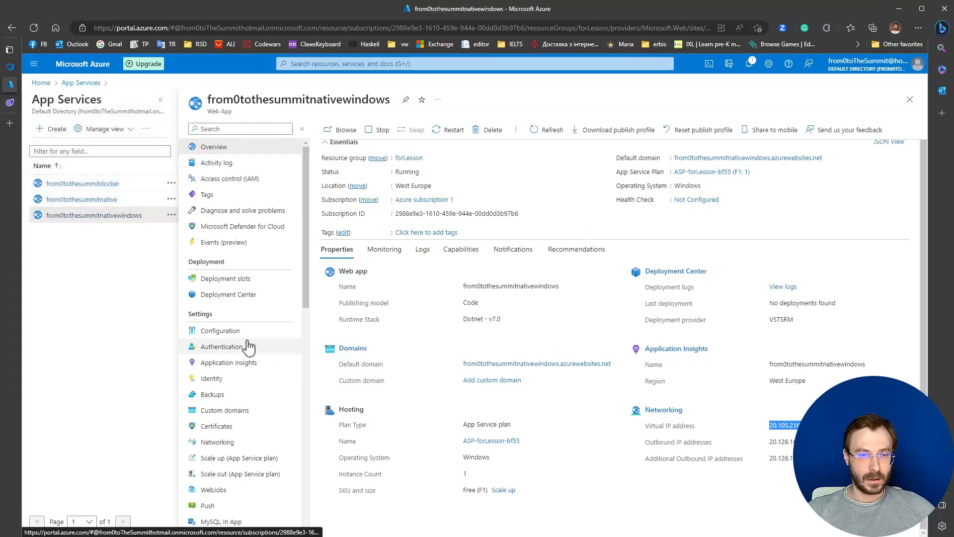
# - Examine the available stacks and .NET versions in the general configuration settings of from0tothesummitnativewindows
pyautogui.click(233, 332)
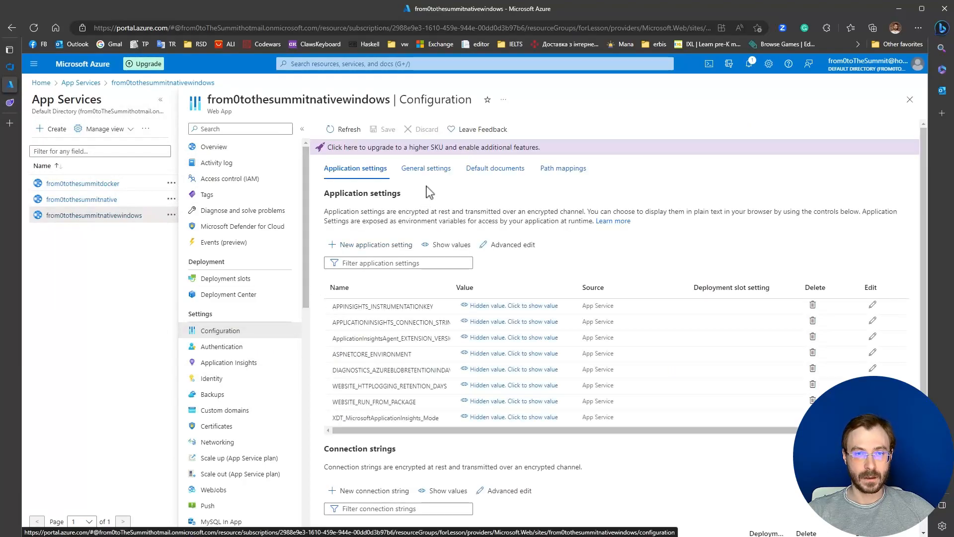
pyautogui.click(426, 168)
pyautogui.scroll(-1, 425, 177)
pyautogui.scroll(-1, 425, 177)
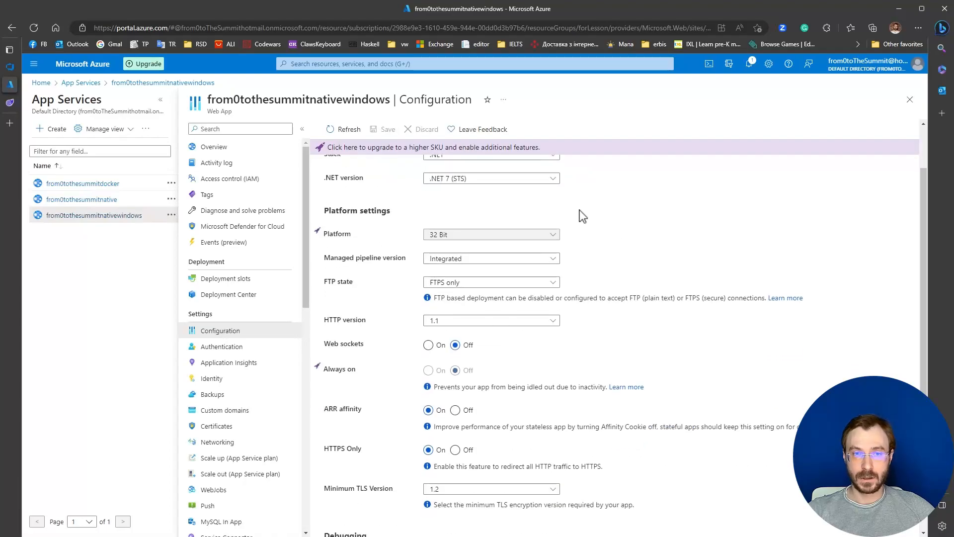
pyautogui.scroll(2, 583, 216)
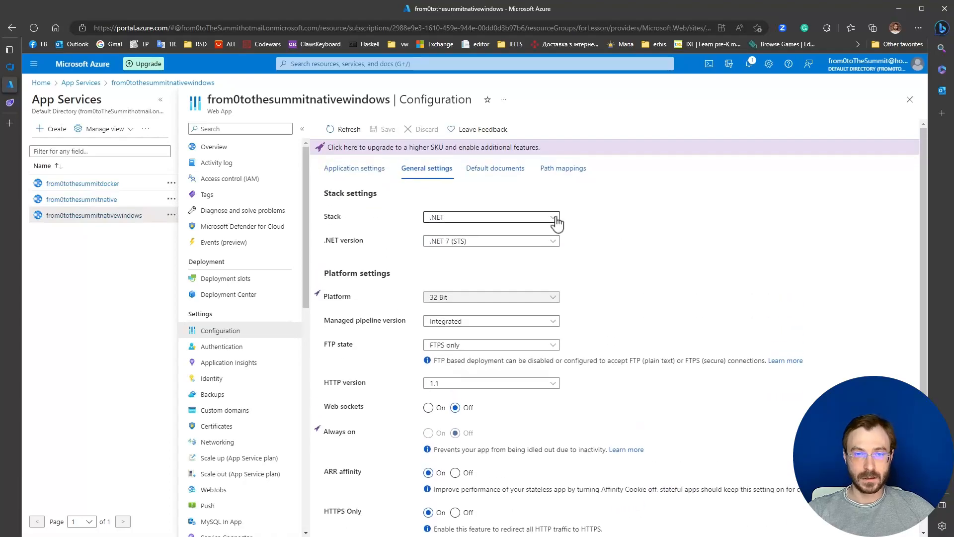
pyautogui.click(561, 246)
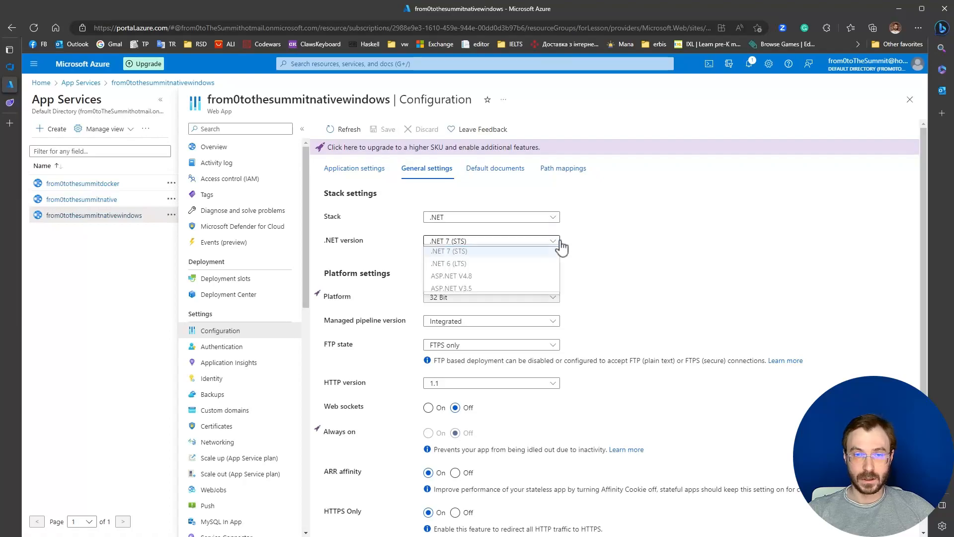
pyautogui.click(557, 221)
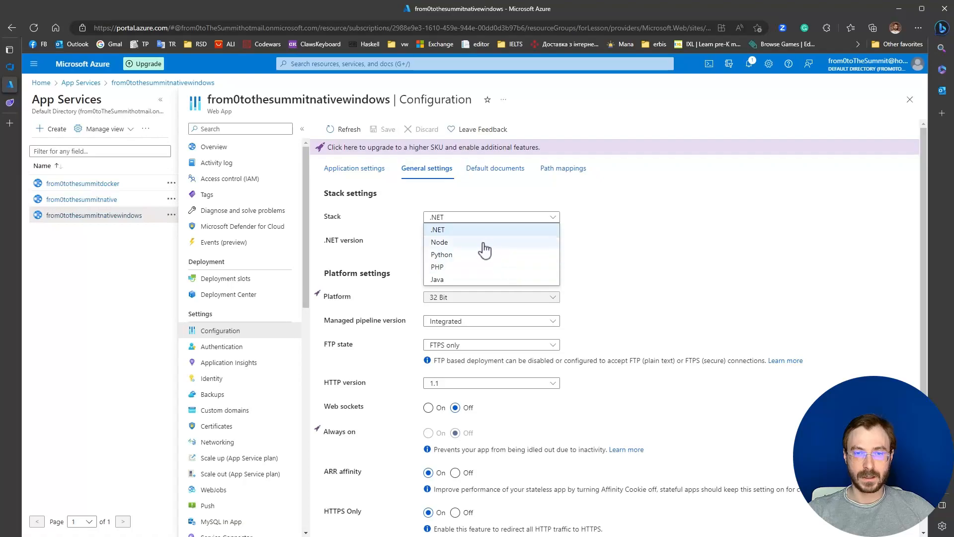
pyautogui.click(629, 266)
# - Examine the platform settings of the web app, including the options for the minimum TLS version
pyautogui.scroll(-2, 631, 274)
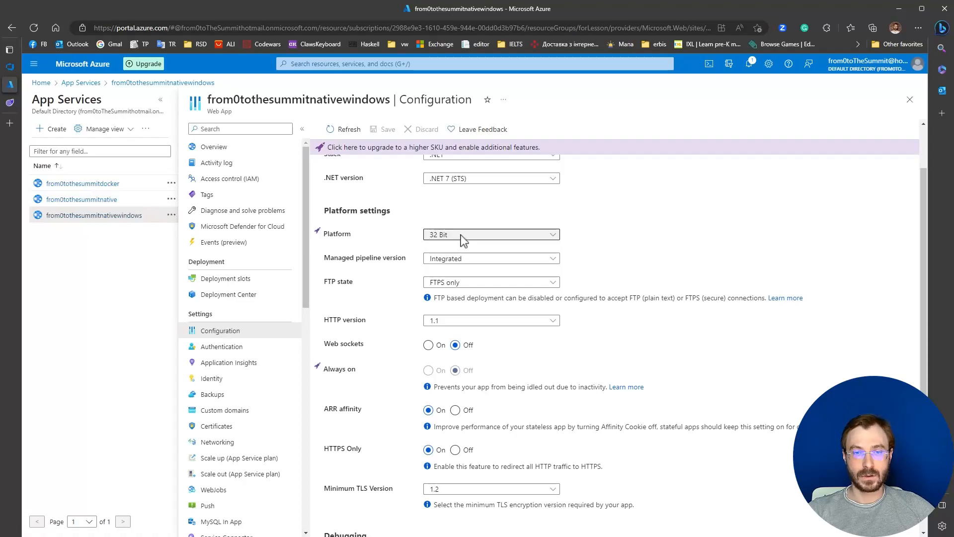
pyautogui.scroll(-1, 470, 254)
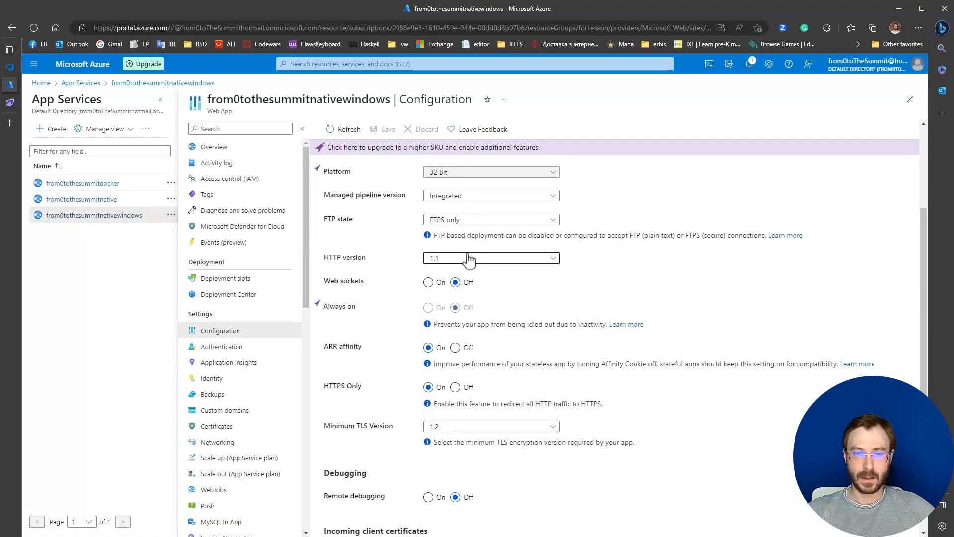
pyautogui.scroll(-1, 496, 279)
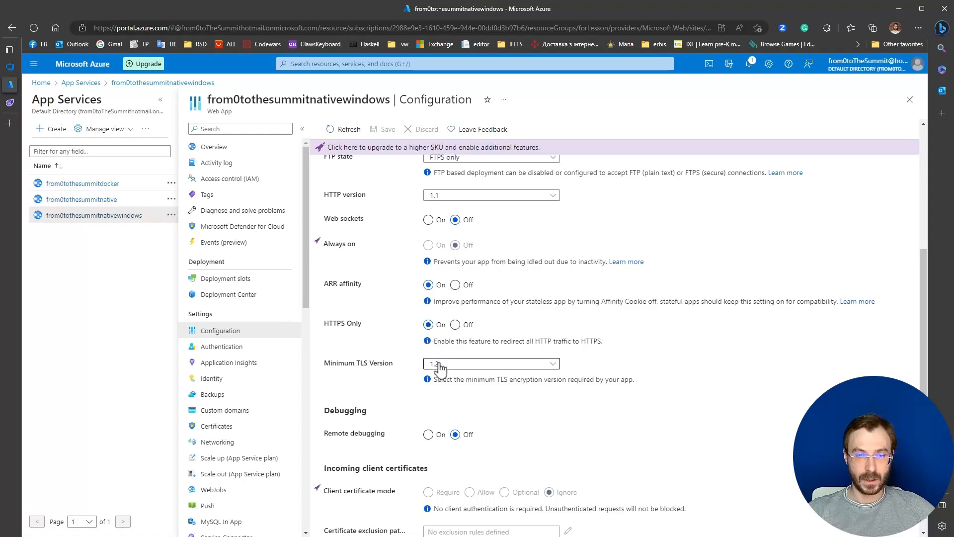
pyautogui.scroll(-1, 435, 368)
pyautogui.click(452, 349)
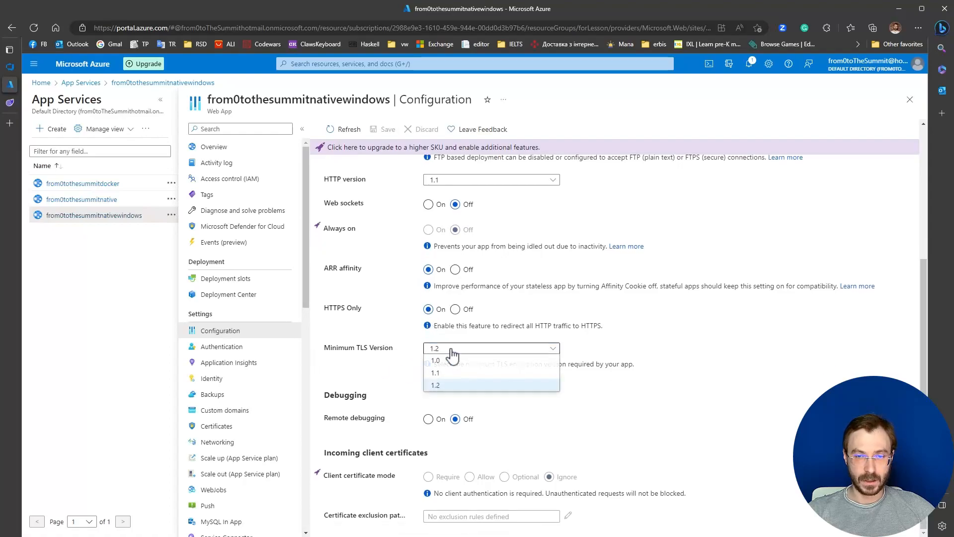
pyautogui.click(644, 355)
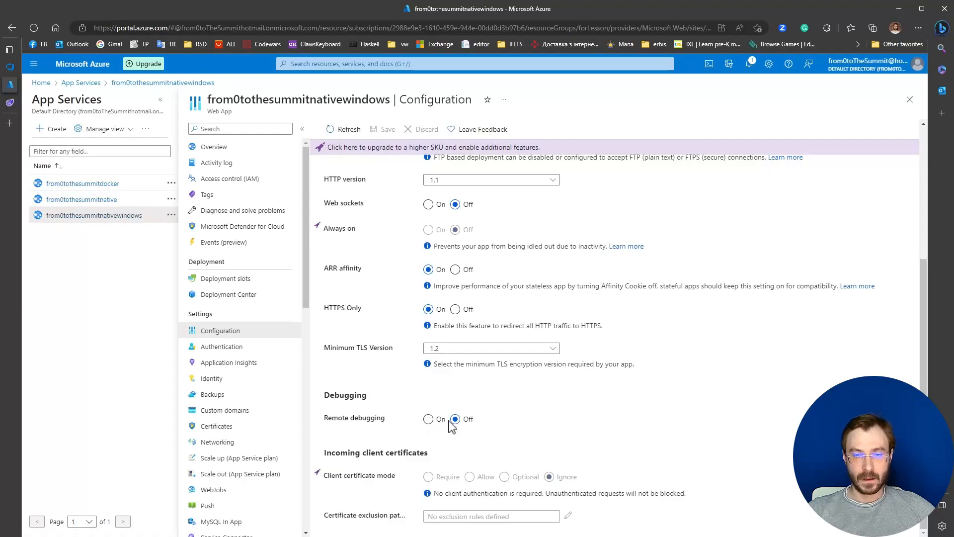
# - Turn remote debugging on to view the Visual Studio versions offered, and switch it back off
pyautogui.click(428, 420)
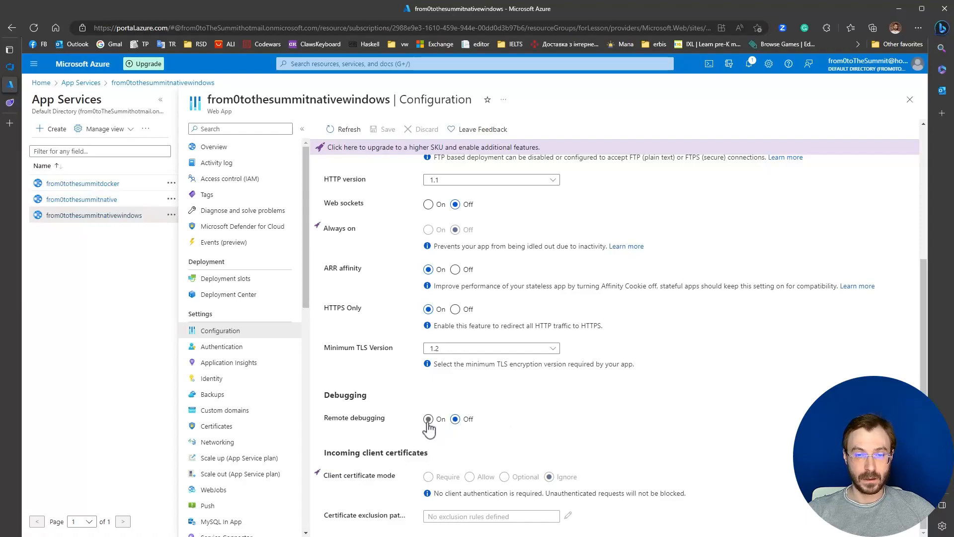
pyautogui.click(462, 443)
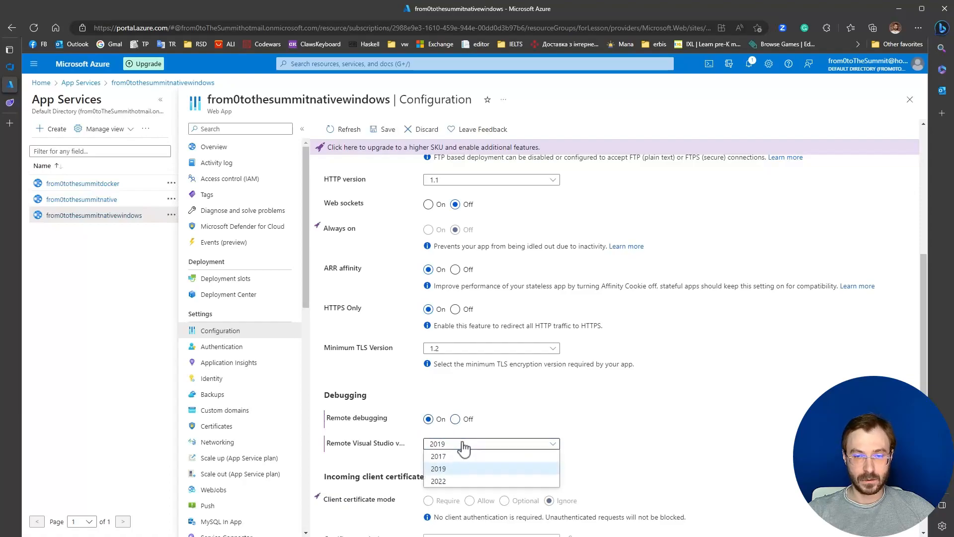
pyautogui.click(502, 436)
pyautogui.click(455, 419)
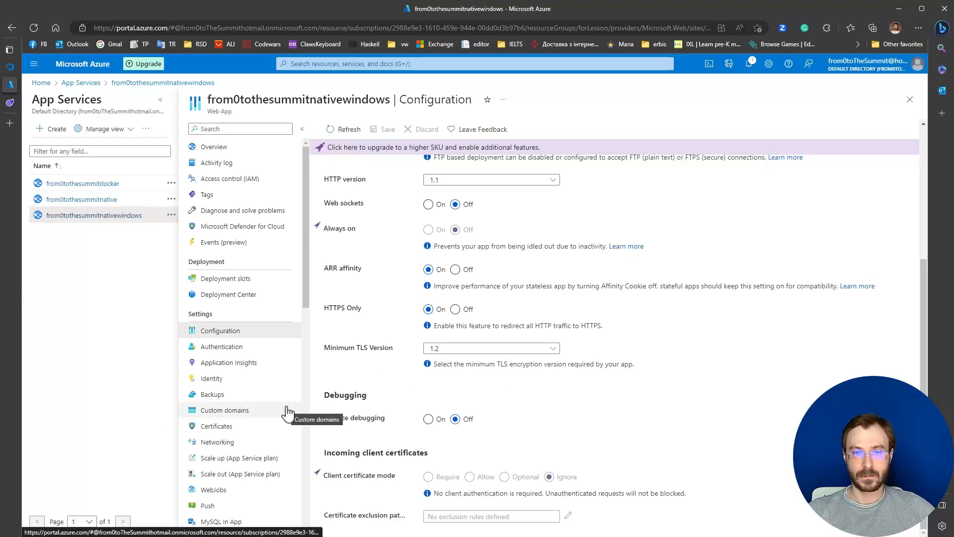
# - Switch to Azure DevOps and open the pipeline "ci native build yaml windows singlefile off" for editing
pyautogui.hotkey('ctrl', 'shift', 'Tab')
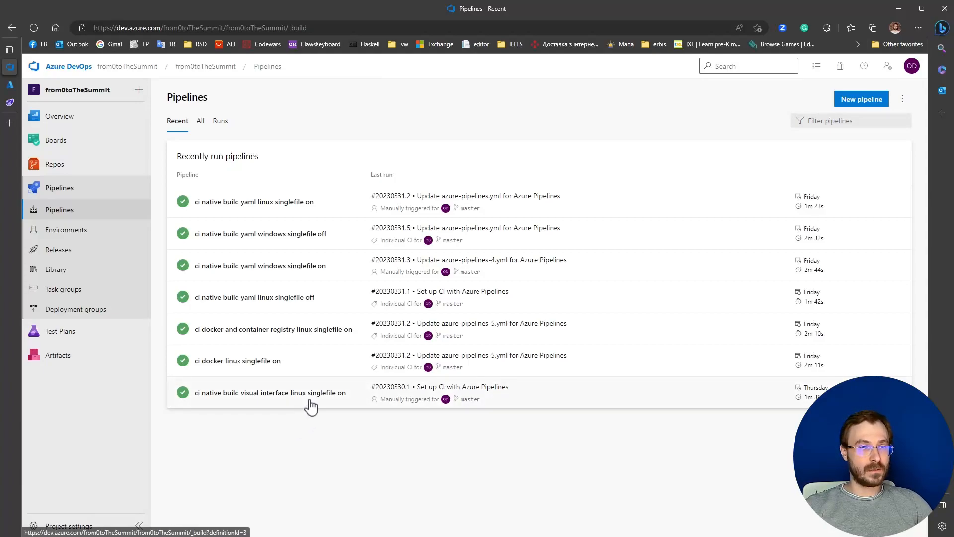
pyautogui.moveTo(139, 180)
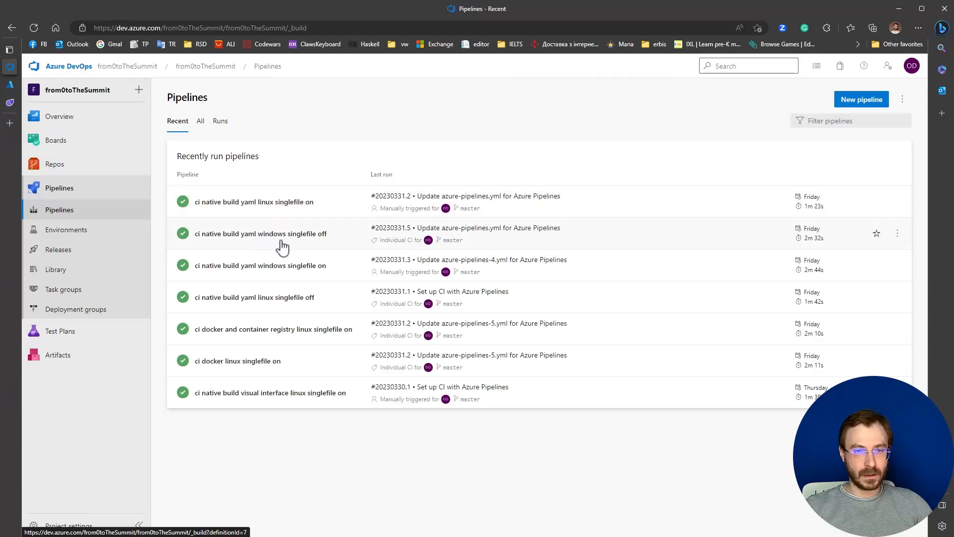
pyautogui.click(312, 245)
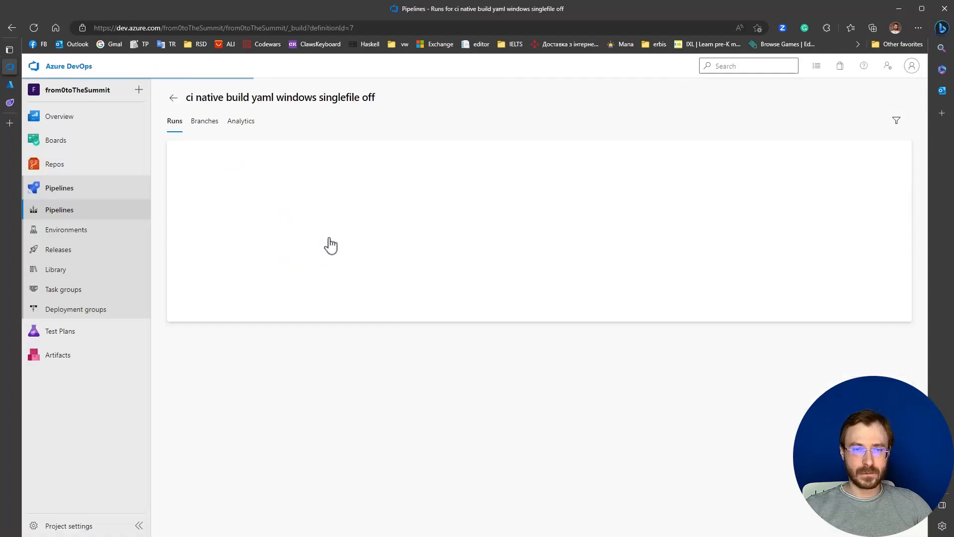
pyautogui.click(820, 102)
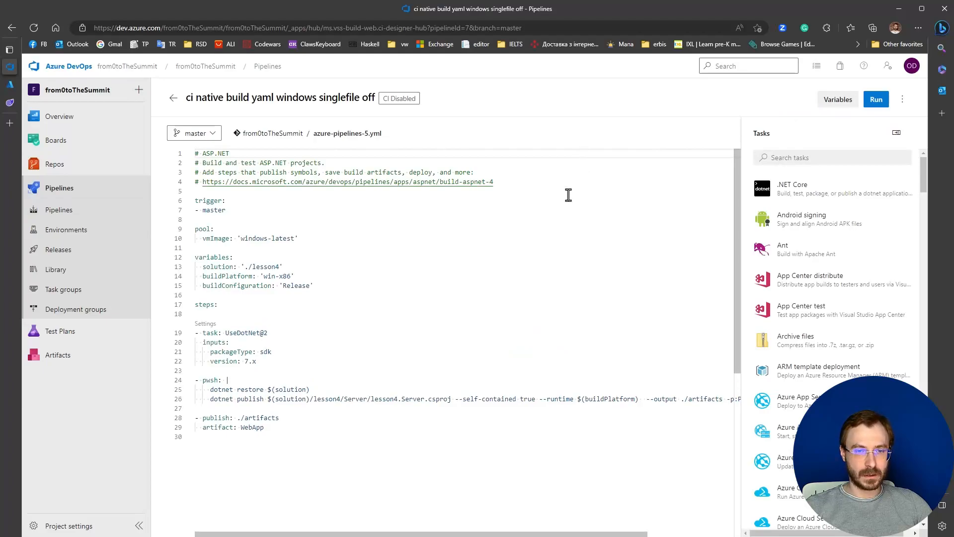
# - Hide the task assistant and examine the vmImage and buildPlatform values in azure-pipelines-5.yml
pyautogui.scroll(-1, 502, 230)
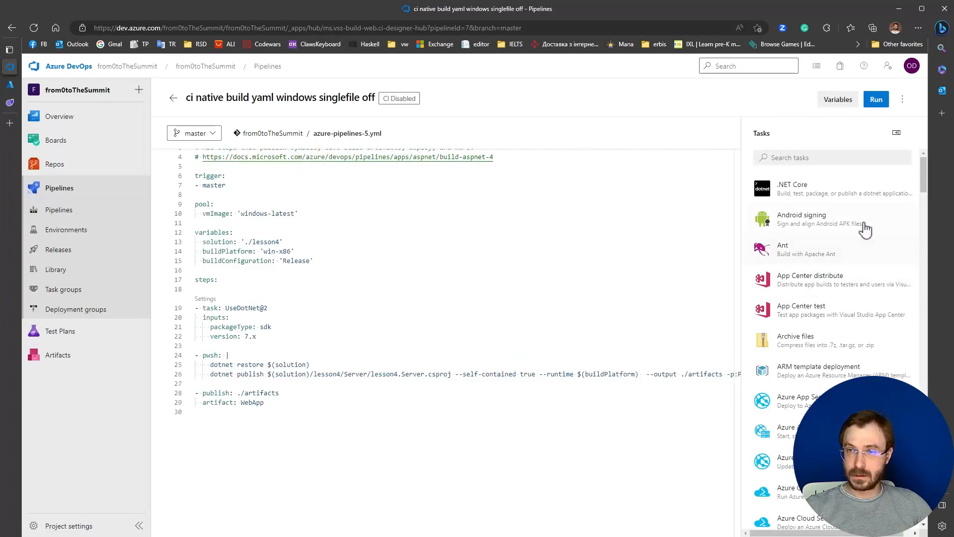
pyautogui.click(898, 133)
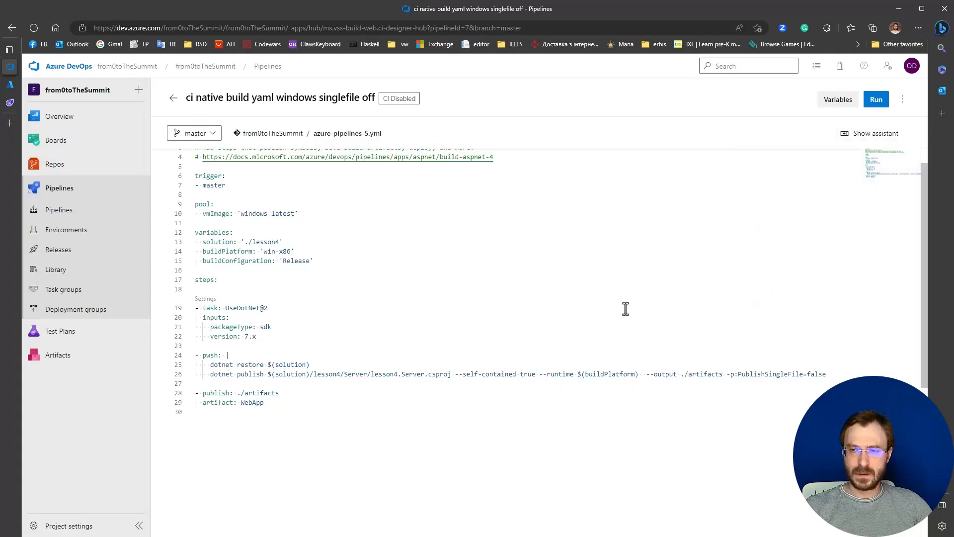
pyautogui.scroll(1, 473, 279)
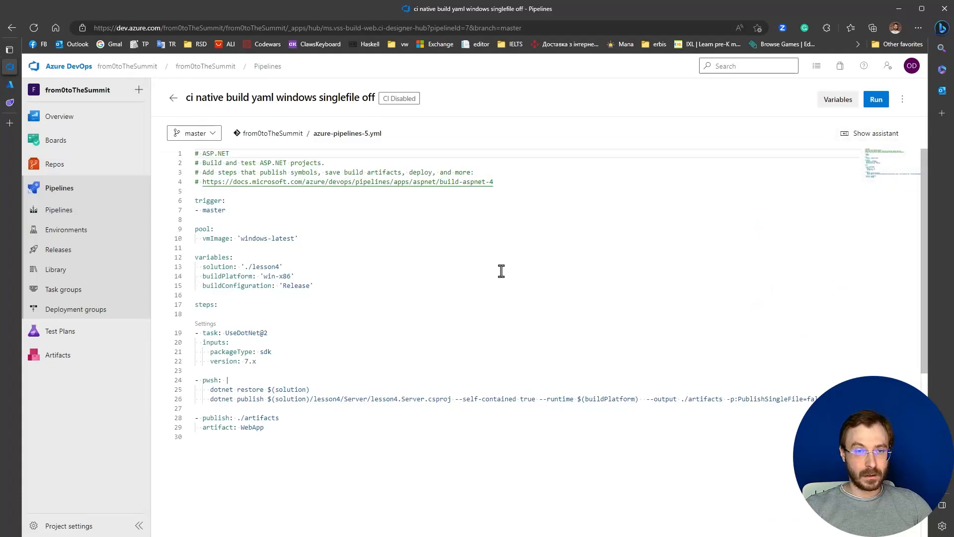
pyautogui.moveTo(241, 238); pyautogui.dragTo(288, 239)
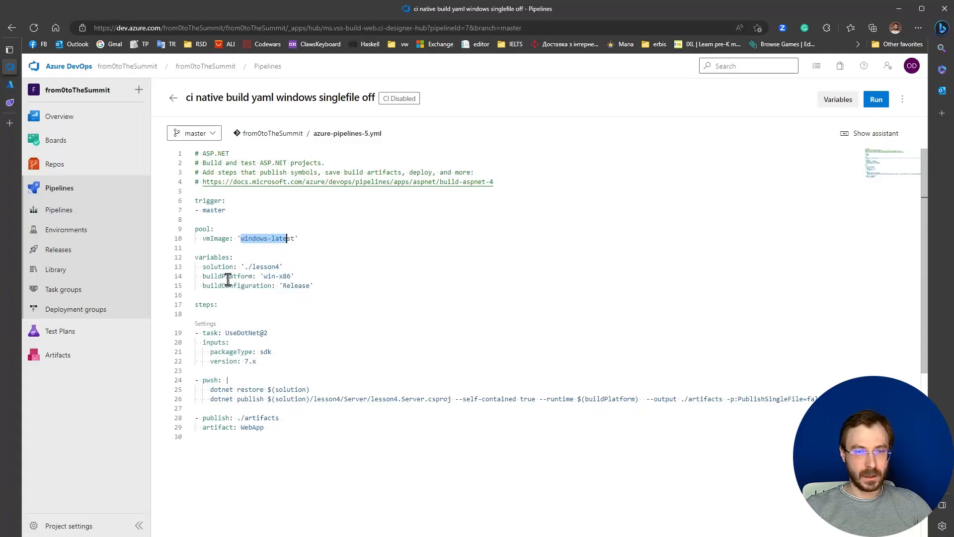
pyautogui.doubleClick(267, 277)
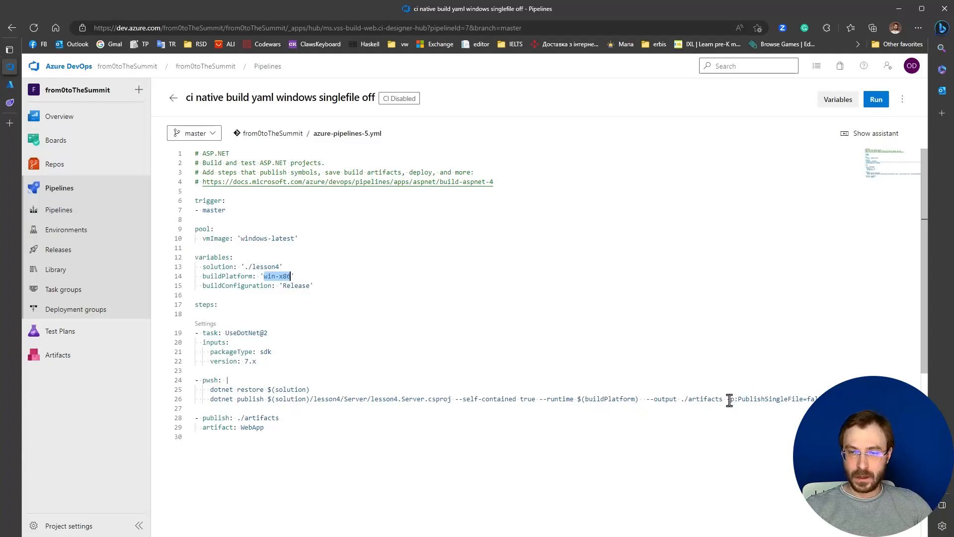
# - Examine the PublishSingleFile parameter in the publish command, then compare it with the property in lesson4.Server.csproj in Visual Studio Code
pyautogui.moveTo(727, 399); pyautogui.dragTo(845, 409)
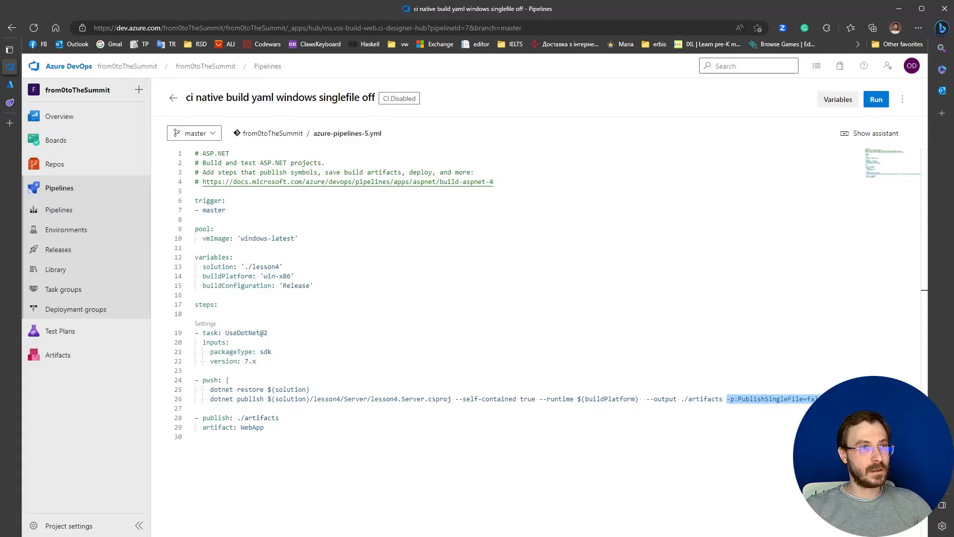
pyautogui.hotkey('alt', 'Tab')
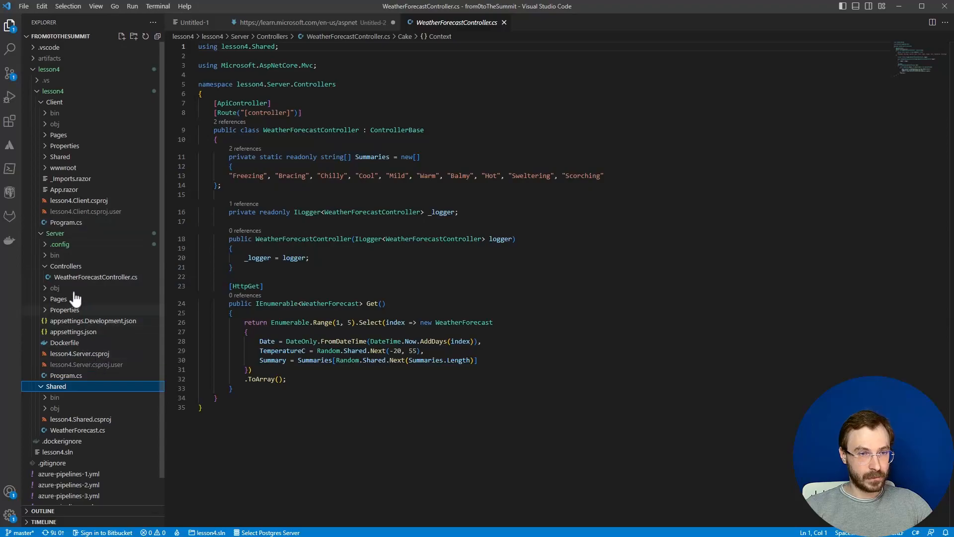
pyautogui.click(42, 102)
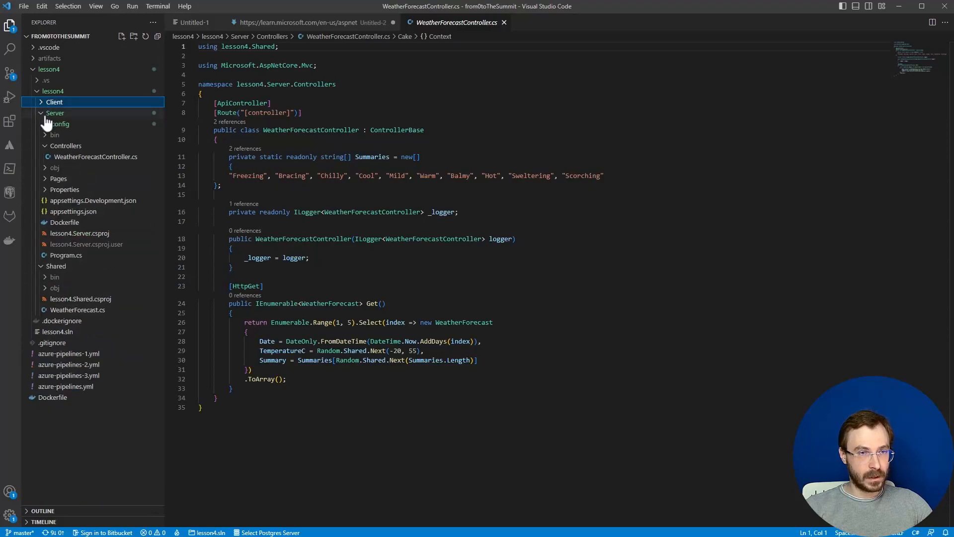
pyautogui.click(80, 234)
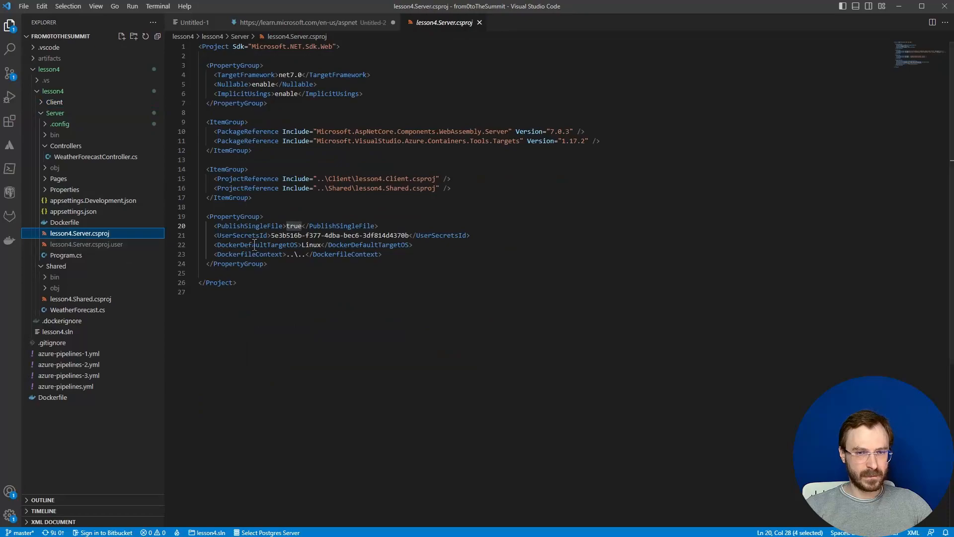
pyautogui.moveTo(215, 228); pyautogui.dragTo(378, 227)
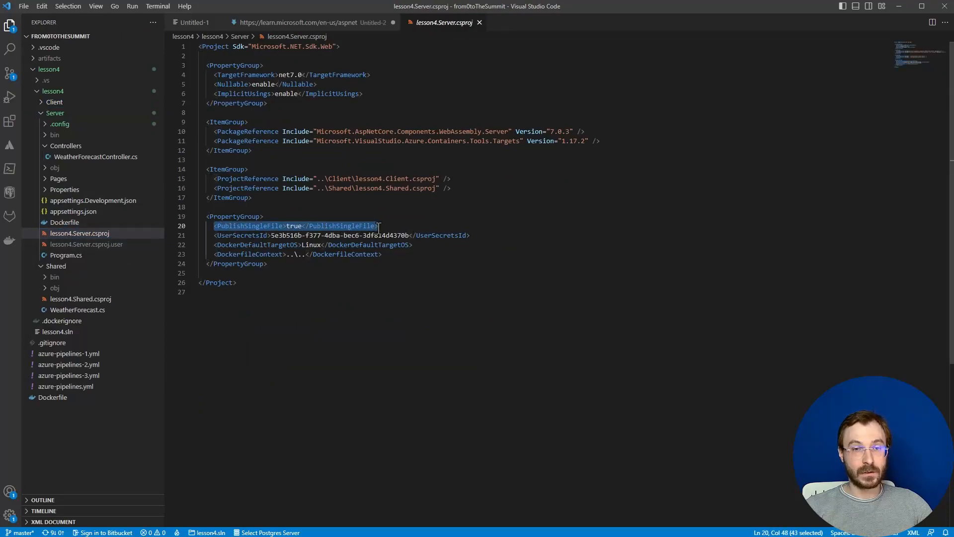
# - Return to the pipeline in Azure DevOps, check the PublishSingleFile value and the artifact settings, and run it on master
pyautogui.click(899, 5)
pyautogui.click(725, 299)
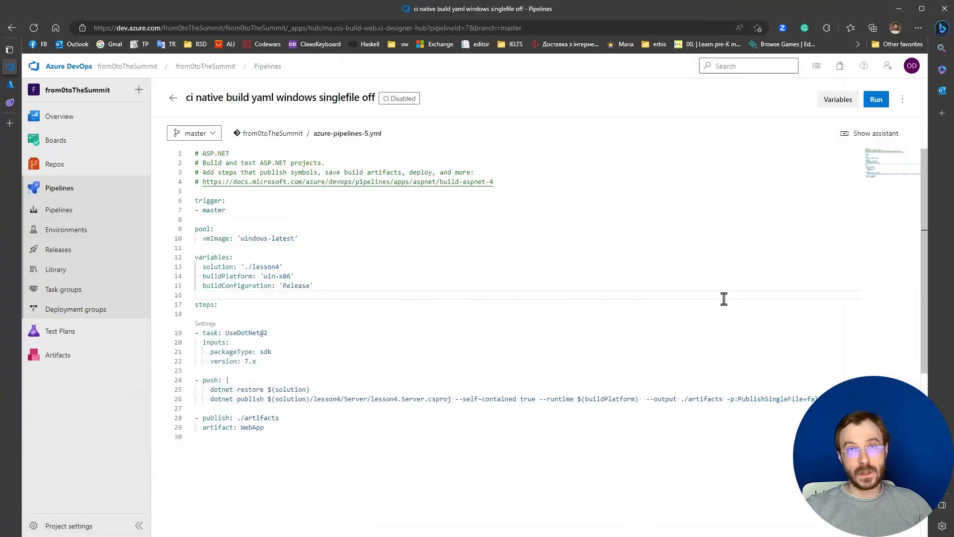
pyautogui.doubleClick(815, 398)
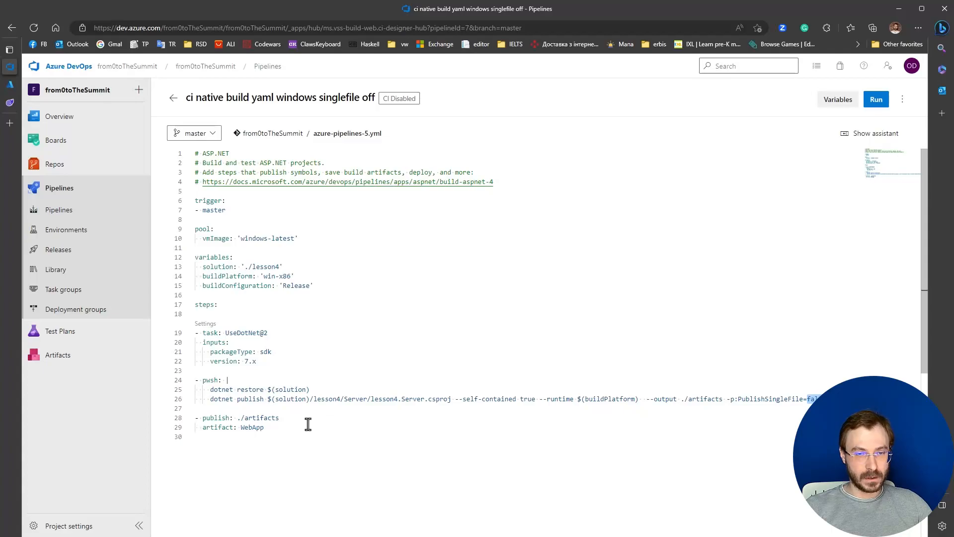
pyautogui.click(288, 426)
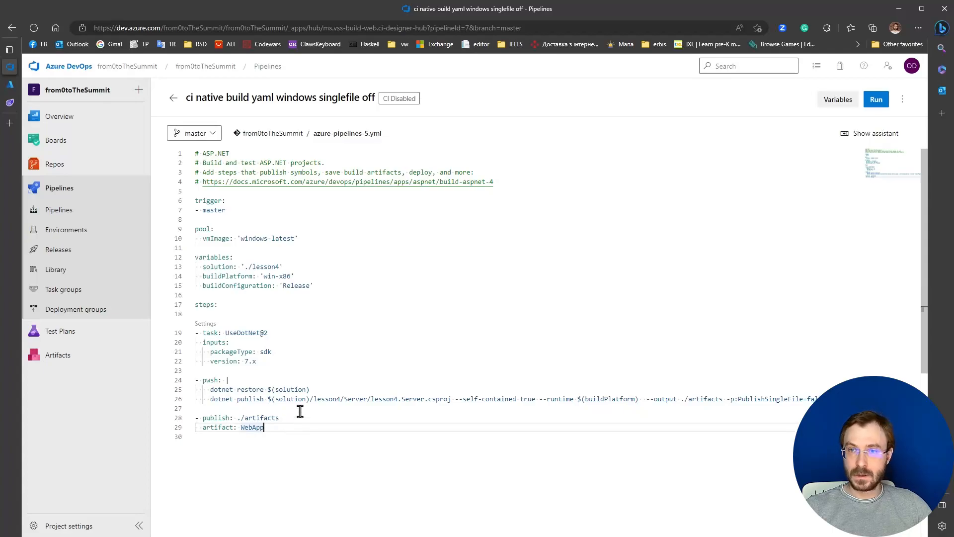
pyautogui.click(876, 101)
pyautogui.click(909, 528)
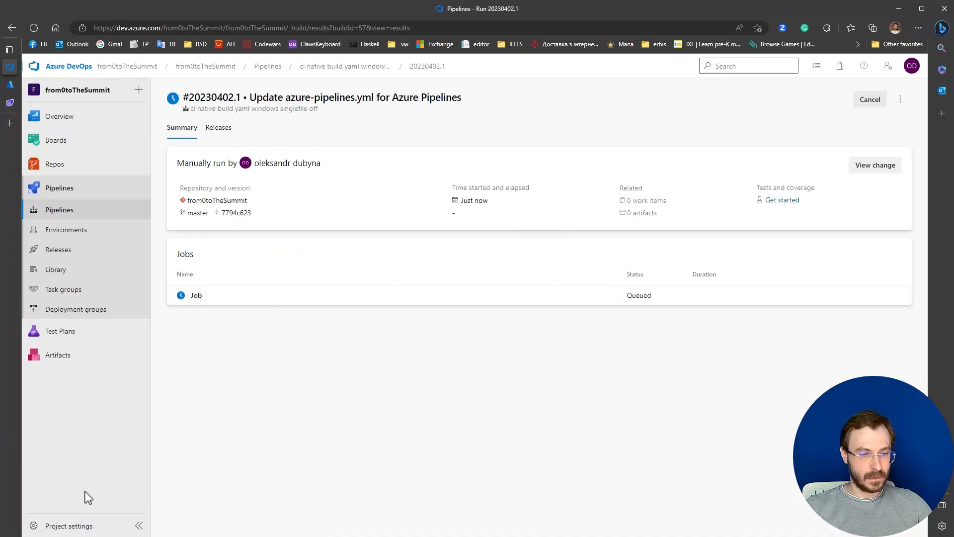
# - View the project's service connections and the form for a new Azure Resource Manager connection with an automatic service principal, without saving one
pyautogui.click(74, 526)
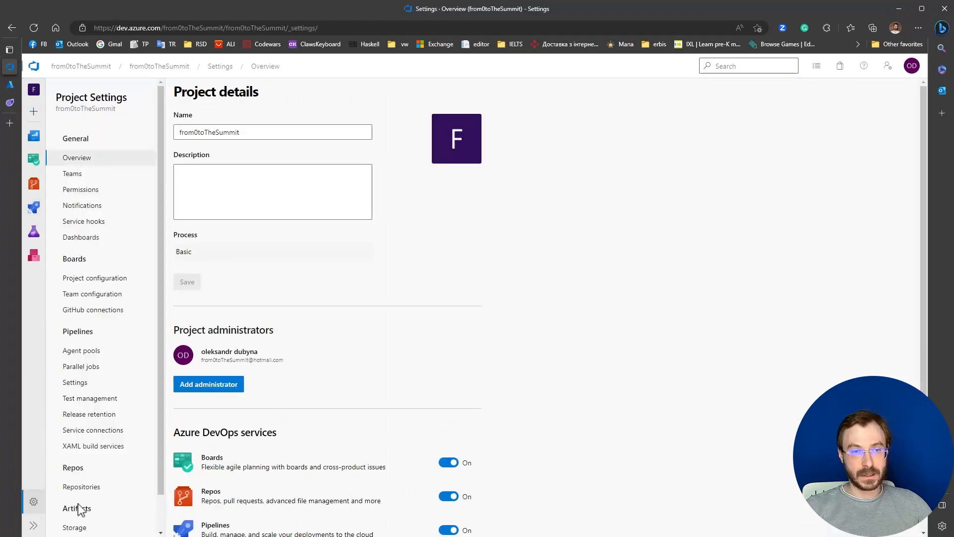
pyautogui.click(94, 436)
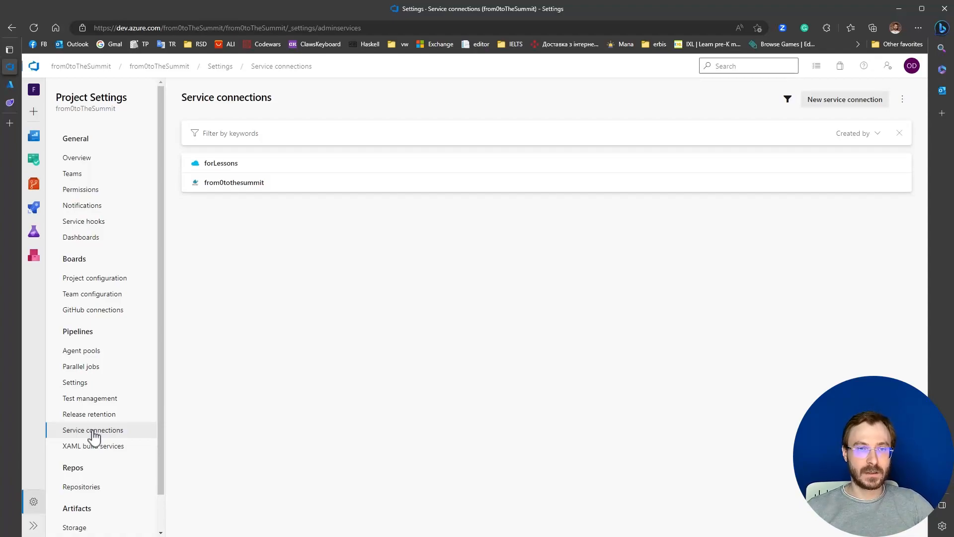
pyautogui.click(848, 101)
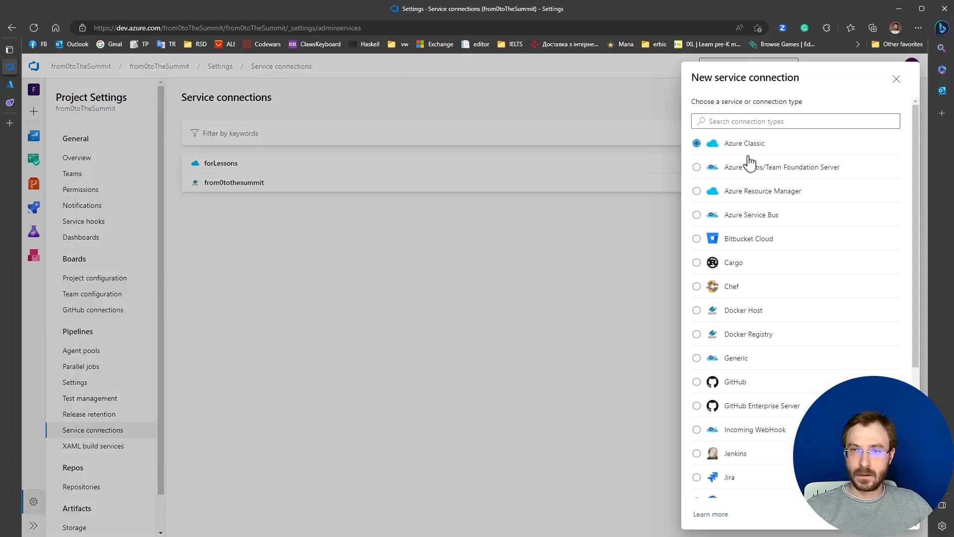
pyautogui.click(785, 191)
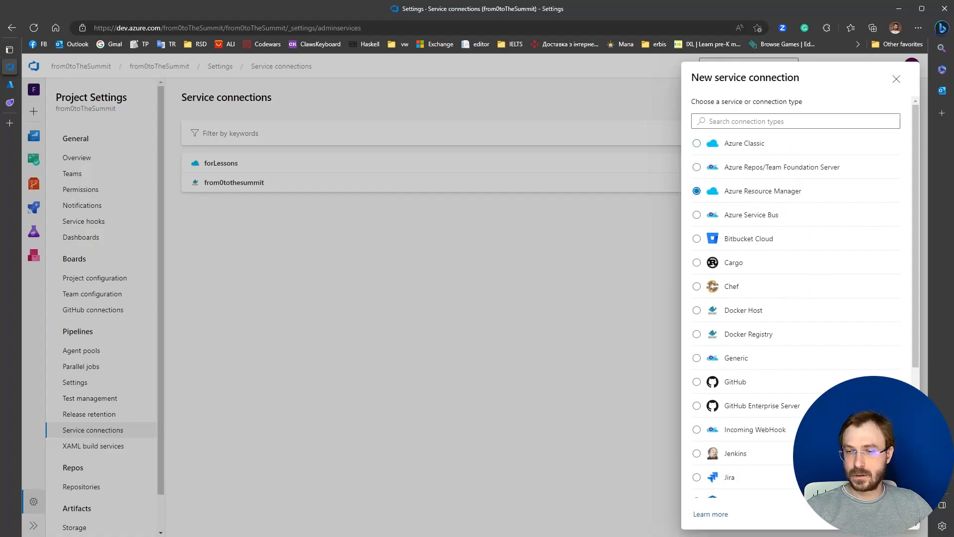
pyautogui.click(885, 513)
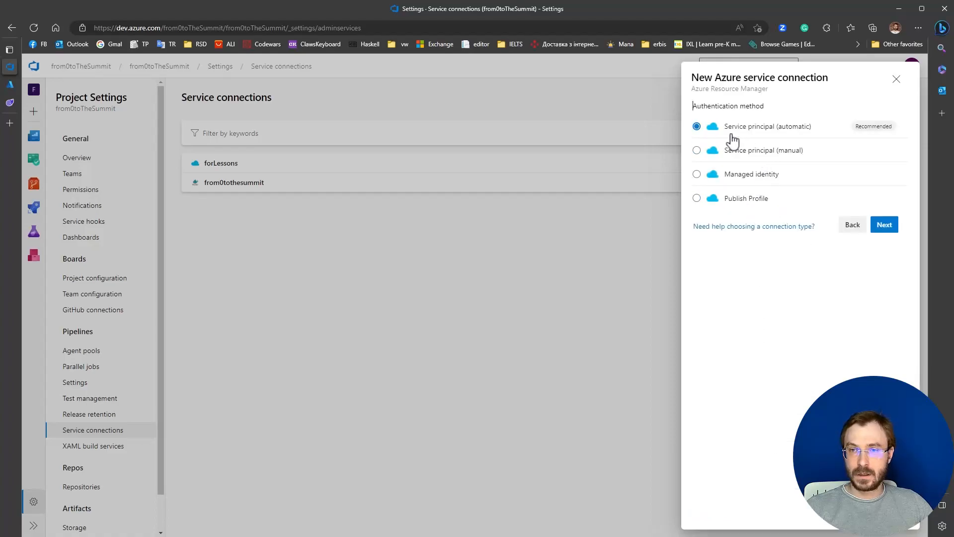
pyautogui.click(885, 225)
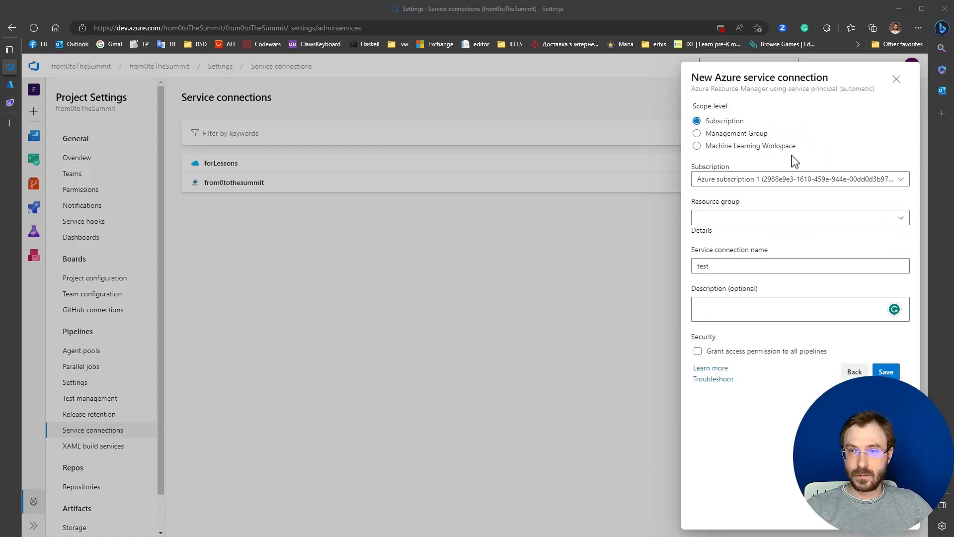
pyautogui.click(848, 219)
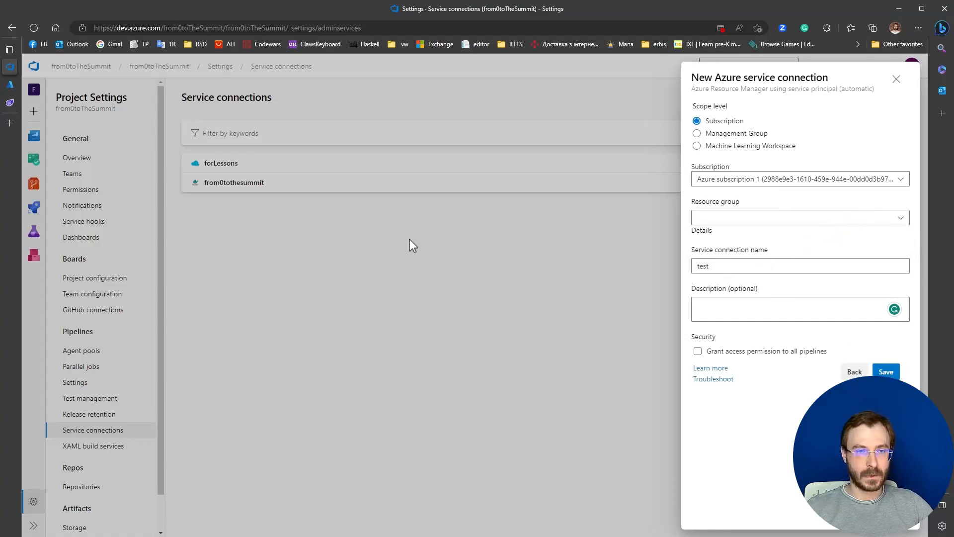
pyautogui.click(896, 79)
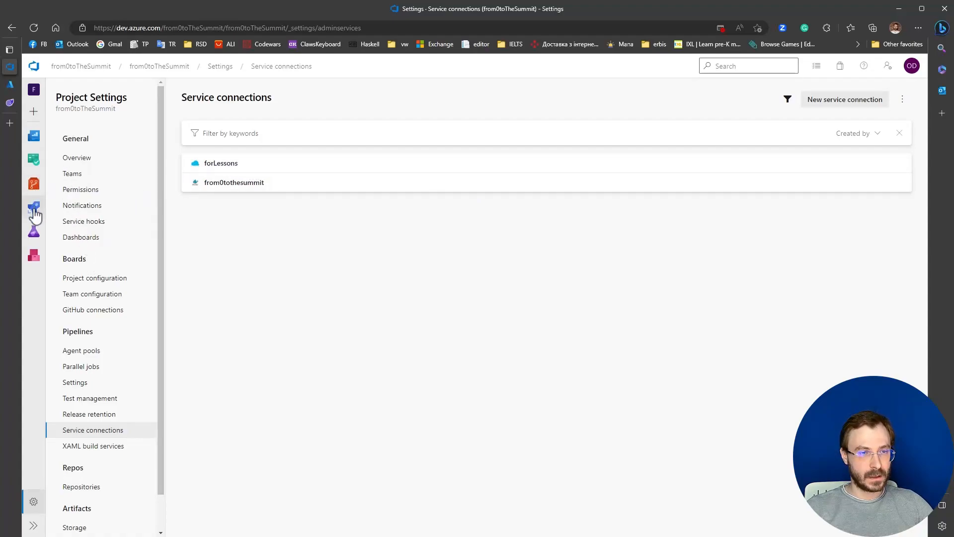
# - Leave the project settings, check the recently run pipelines and open the project's release pipelines
pyautogui.moveTo(35, 212)
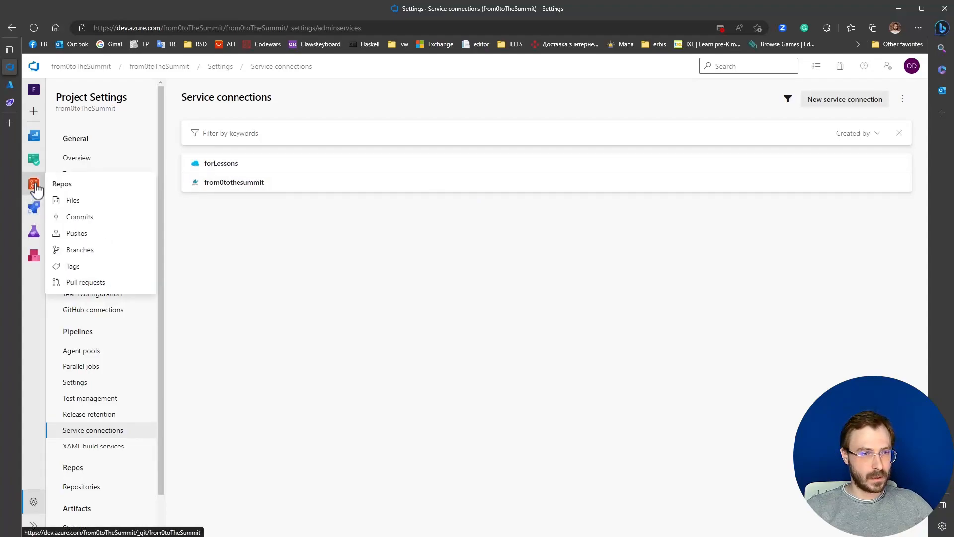
pyautogui.click(80, 225)
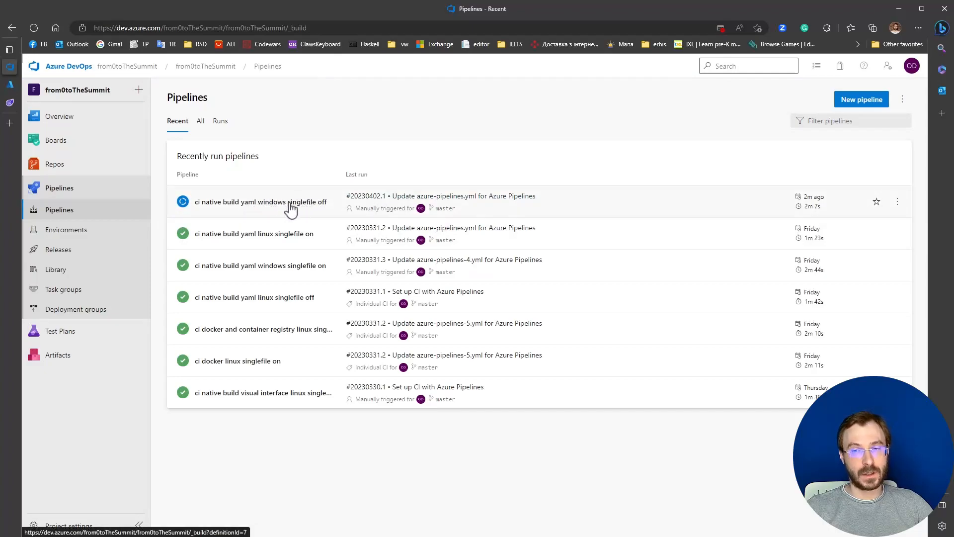
pyautogui.click(77, 258)
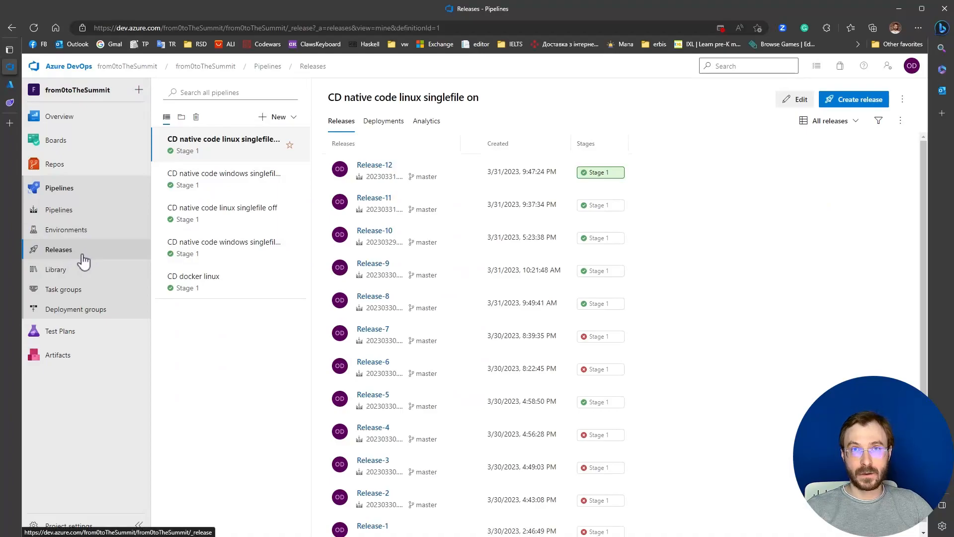
pyautogui.click(276, 119)
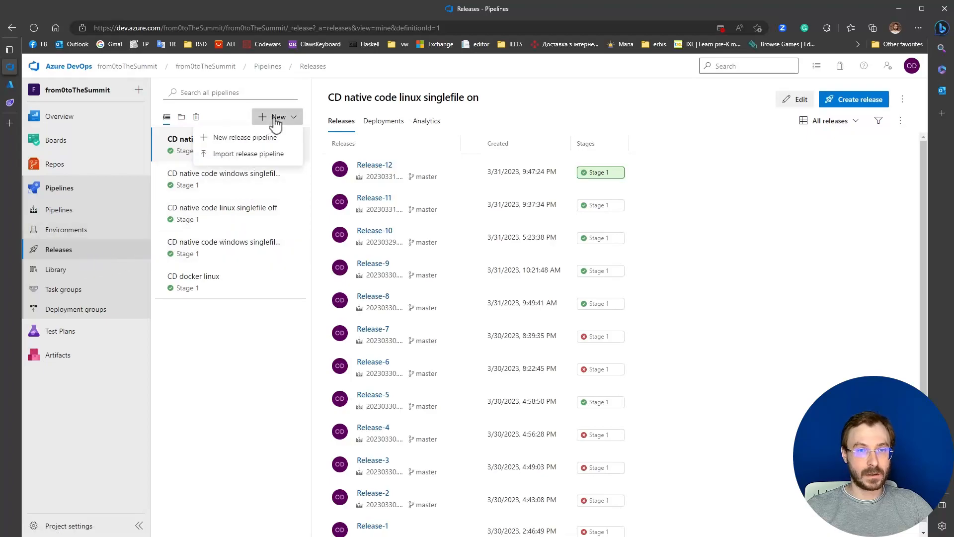
pyautogui.click(243, 139)
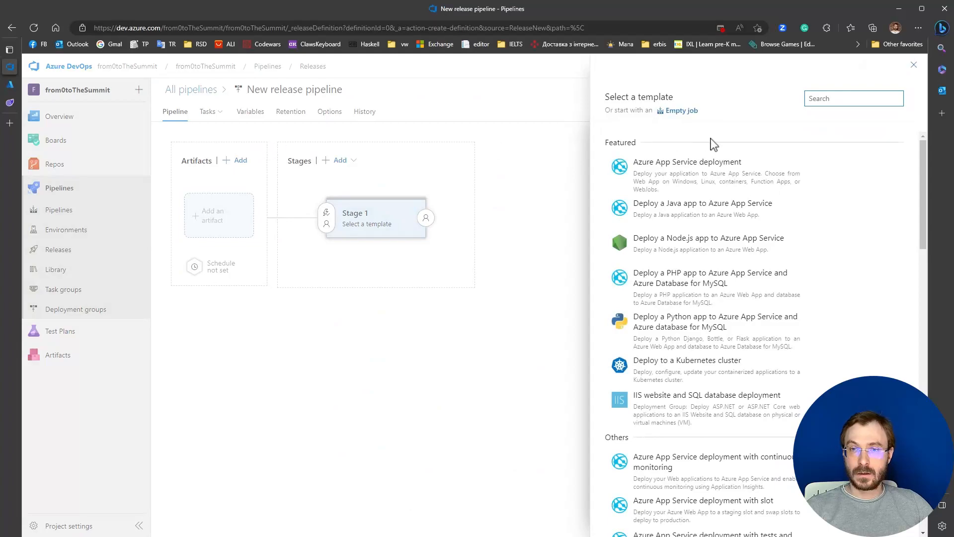
pyautogui.moveTo(693, 164)
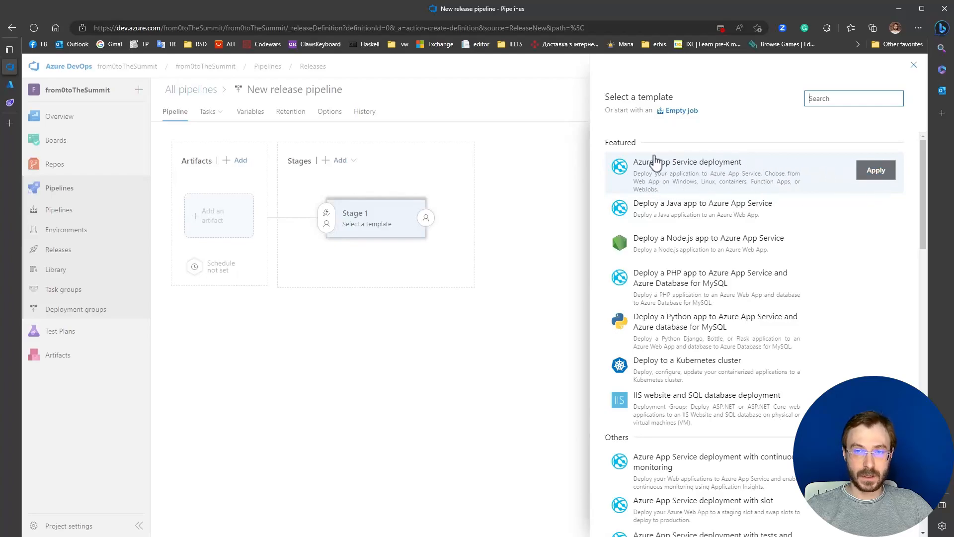
pyautogui.click(875, 174)
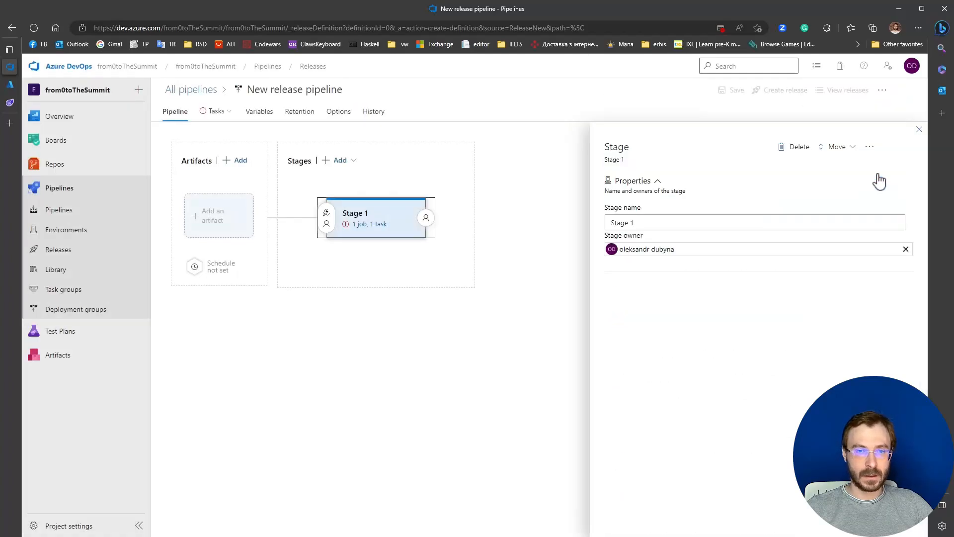
pyautogui.click(372, 224)
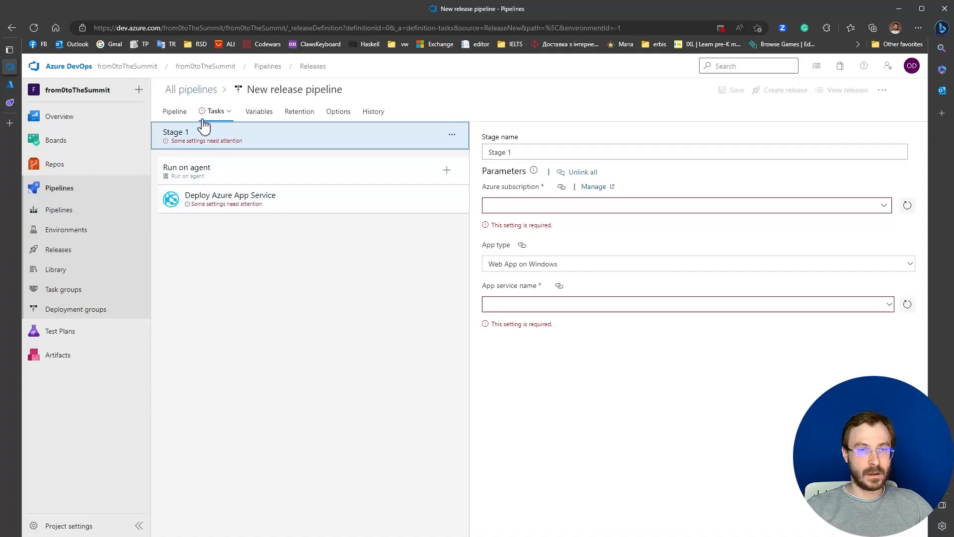
pyautogui.click(75, 255)
pyautogui.click(522, 323)
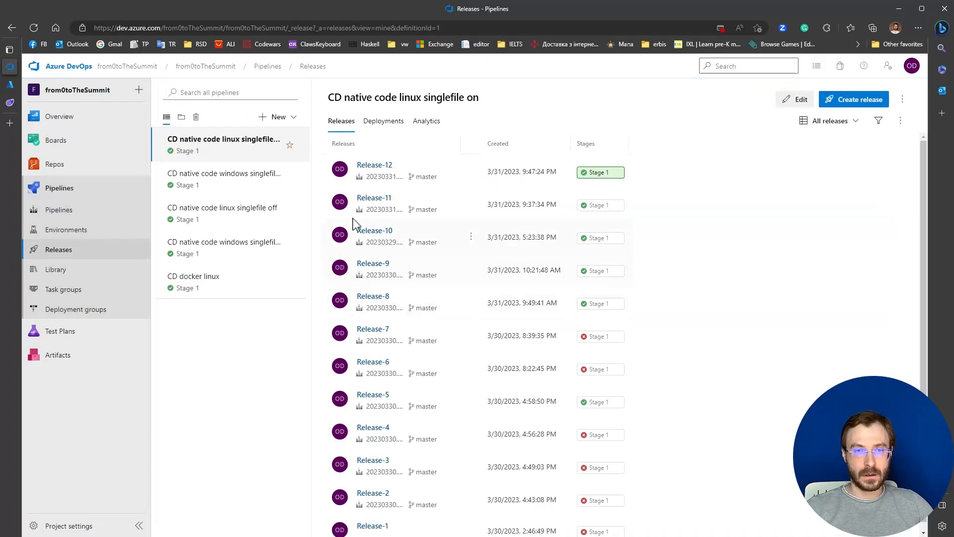
# - Create a release pipeline from an empty job and add an Azure App Service deploy task to Stage 1's agent job
pyautogui.click(281, 118)
pyautogui.click(266, 136)
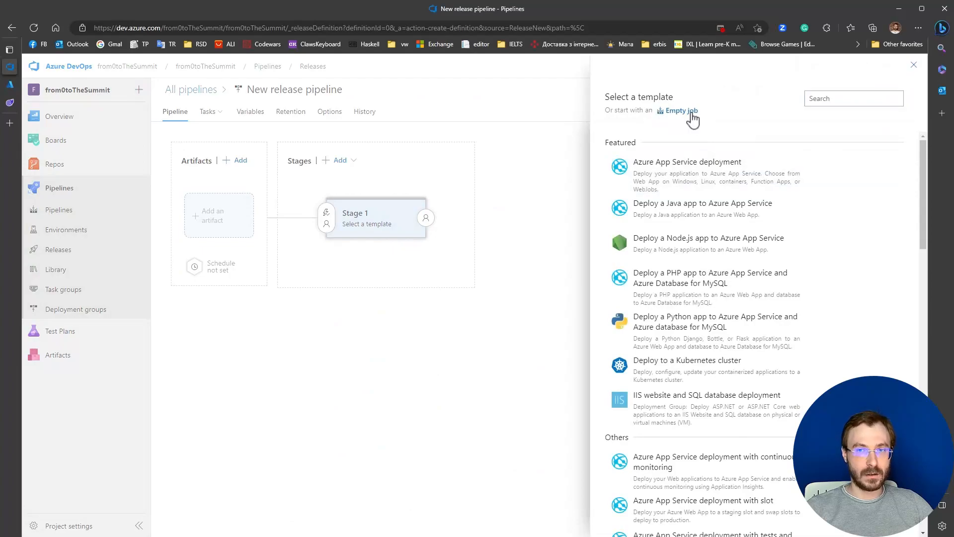
pyautogui.click(688, 113)
pyautogui.click(359, 225)
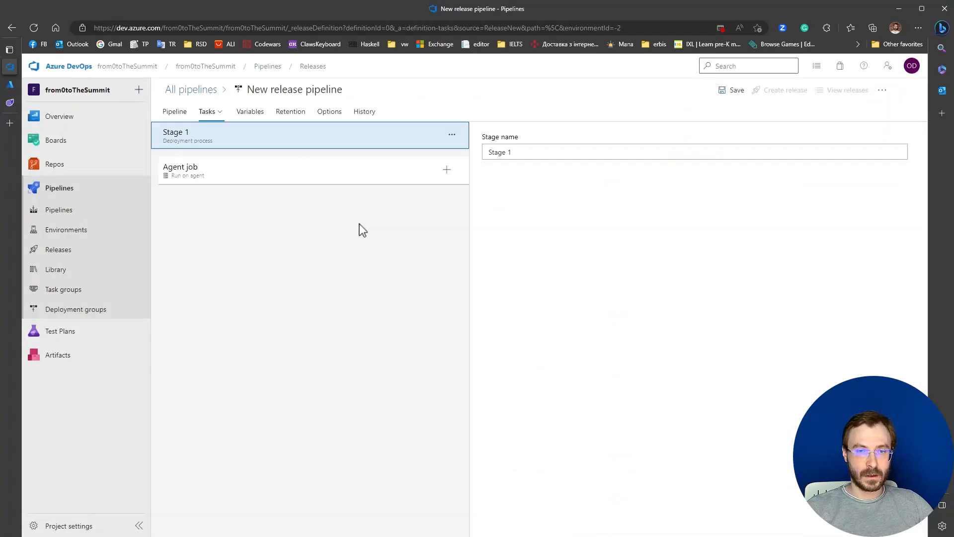
pyautogui.click(447, 169)
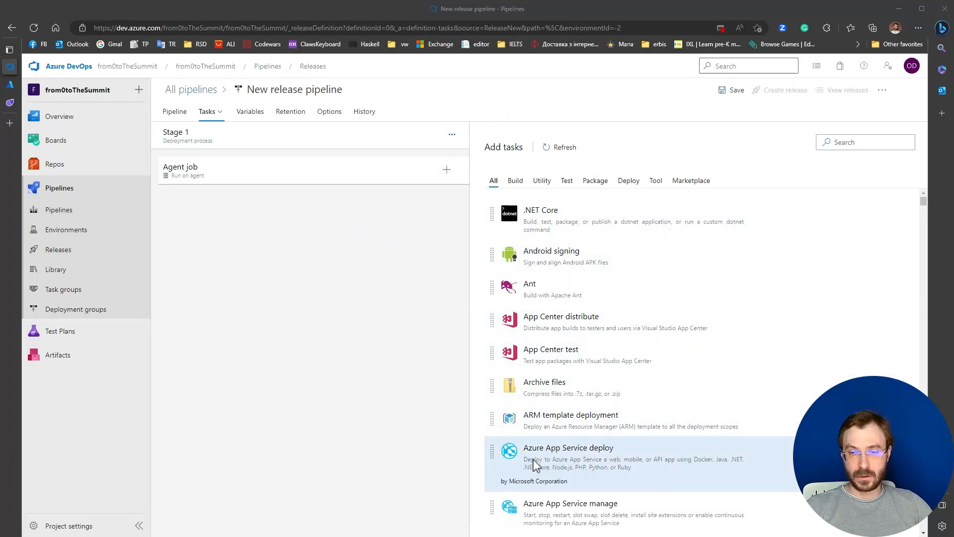
pyautogui.click(875, 453)
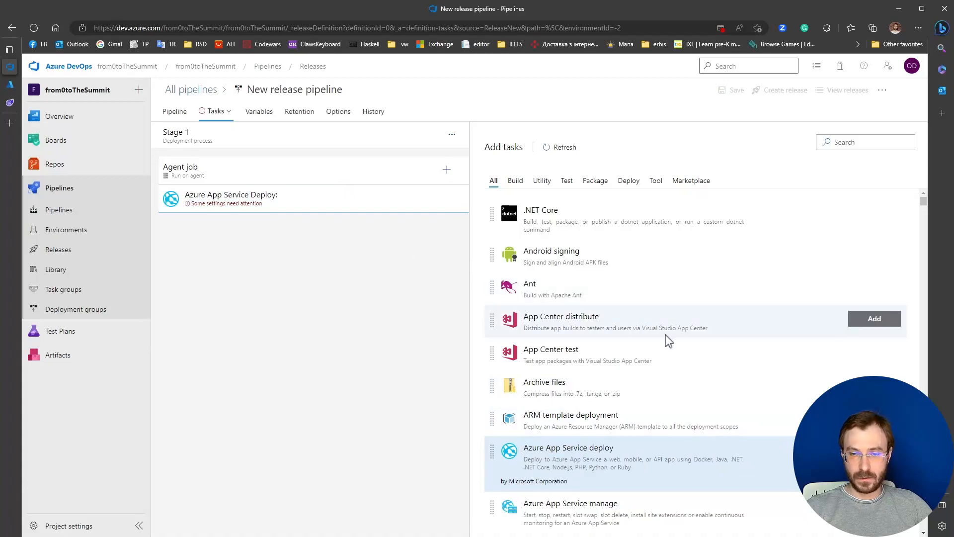
# - Examine the Azure deployment tasks available for the agent job, comparing Azure App Service deploy with the other Azure tasks
pyautogui.scroll(-2, 666, 343)
pyautogui.scroll(-2, 668, 348)
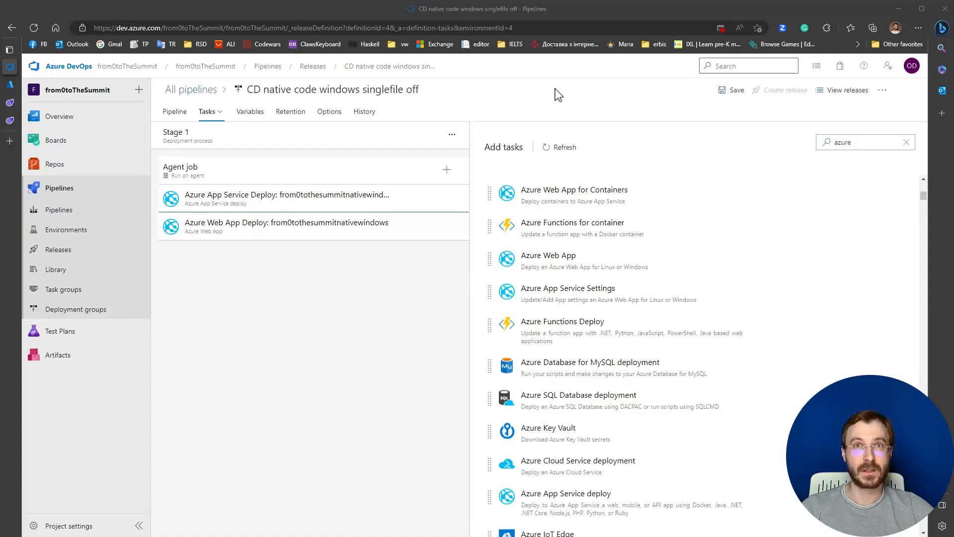
pyautogui.click(873, 143)
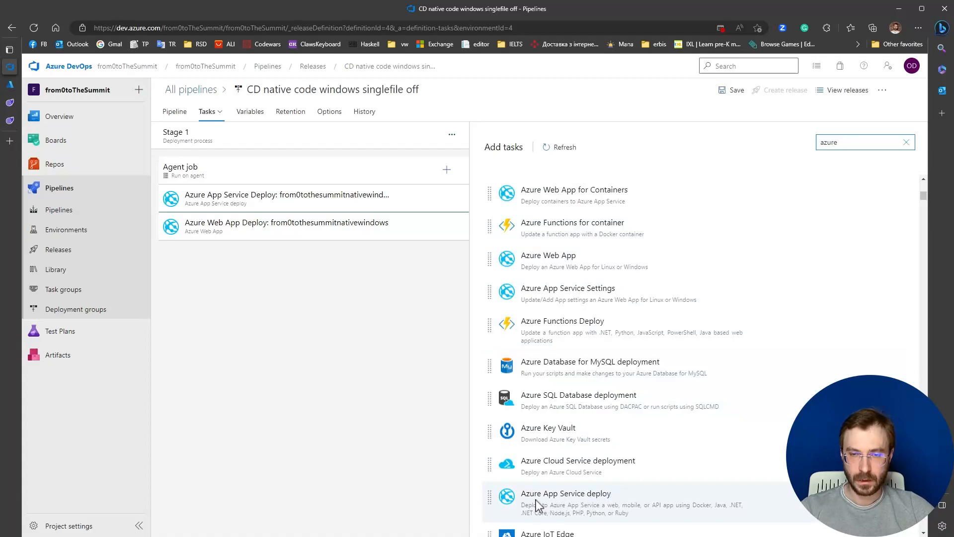
pyautogui.click(595, 503)
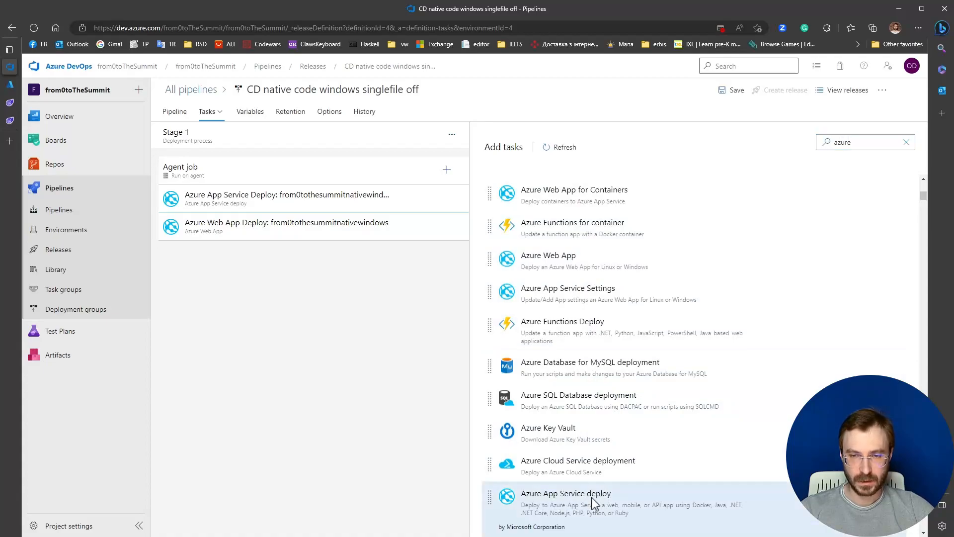
pyautogui.scroll(-2, 595, 503)
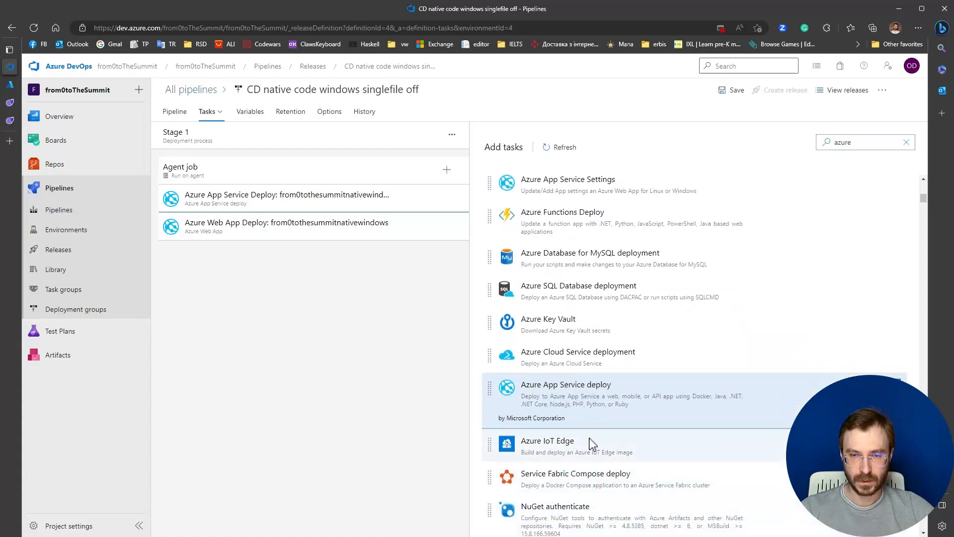
pyautogui.scroll(1, 600, 403)
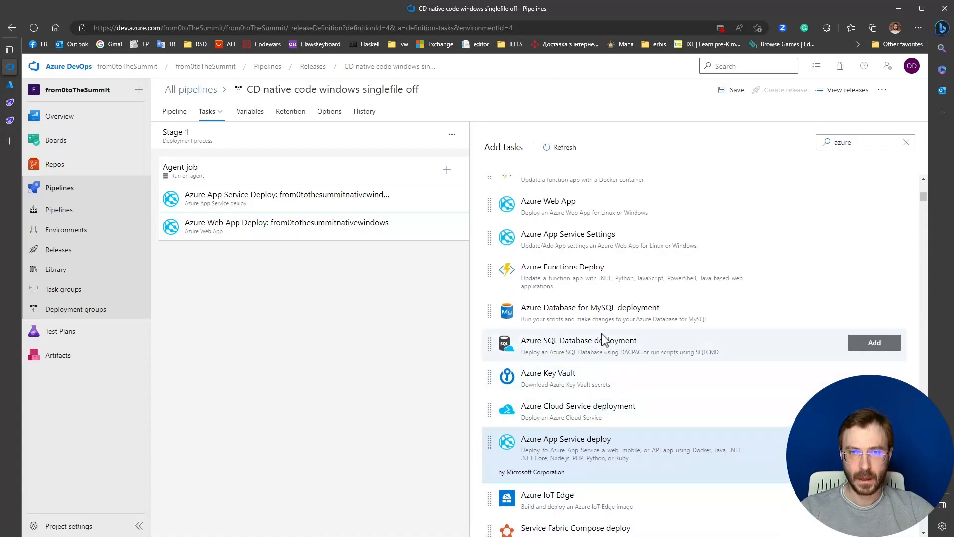
# - Review the Azure Web App catalogue entry and the Azure App Service deploy task's settings, including its available App Service types
pyautogui.click(571, 211)
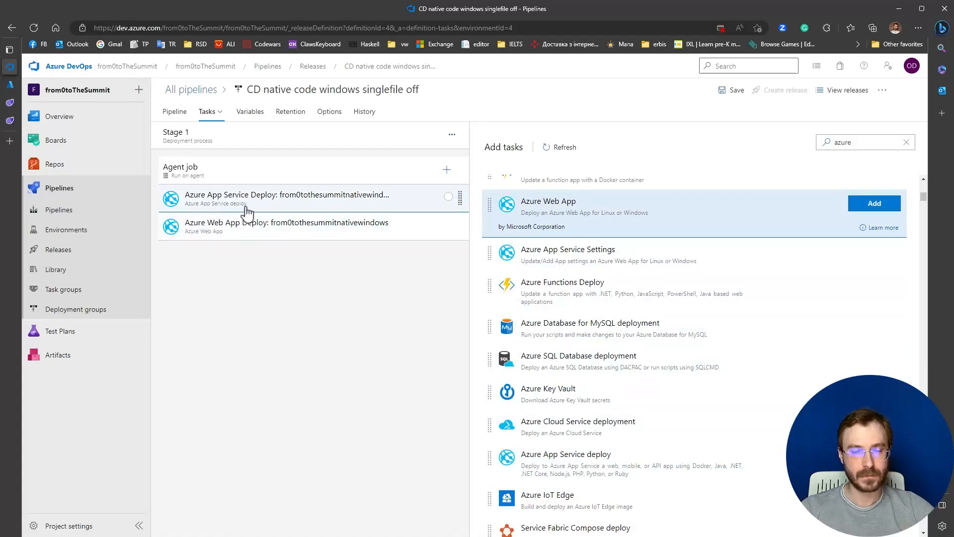
pyautogui.click(393, 210)
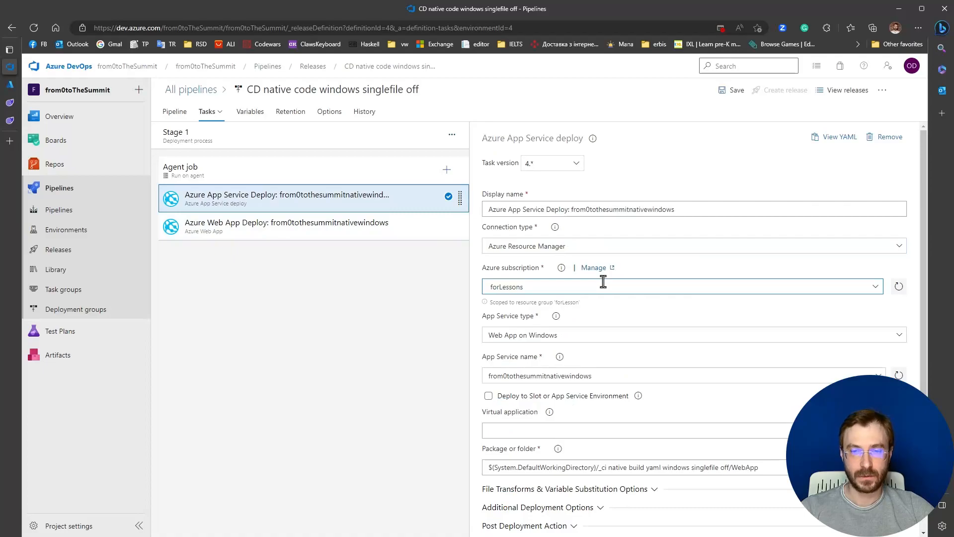
pyautogui.scroll(-2, 603, 282)
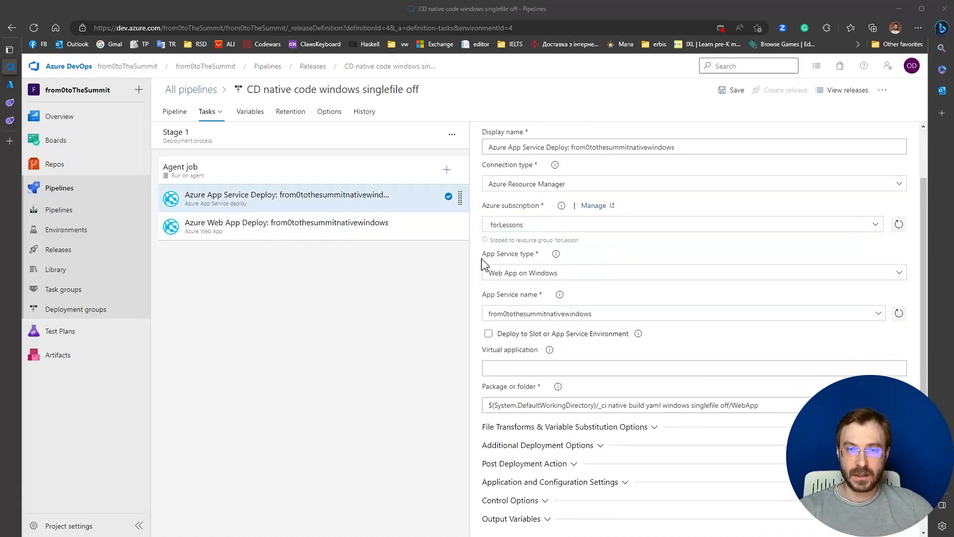
pyautogui.click(901, 275)
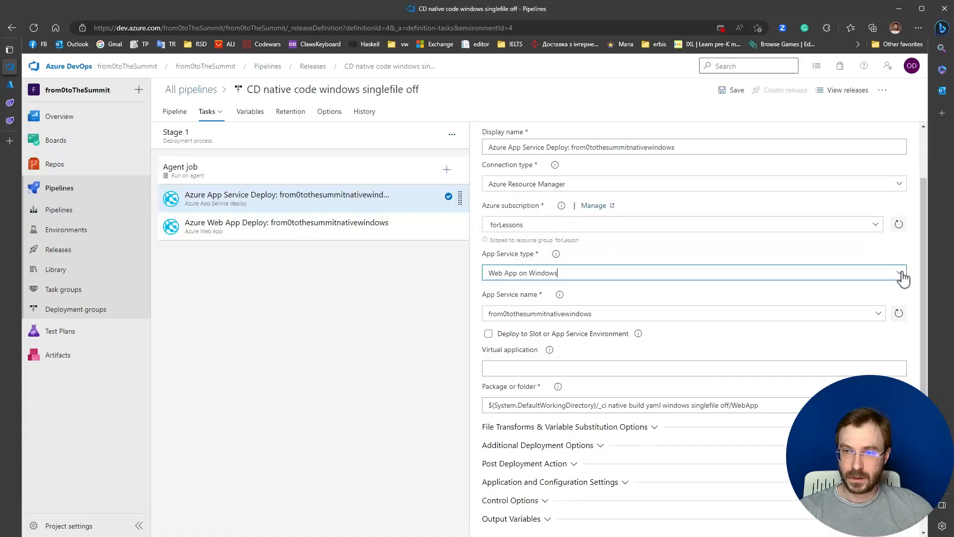
pyautogui.click(901, 274)
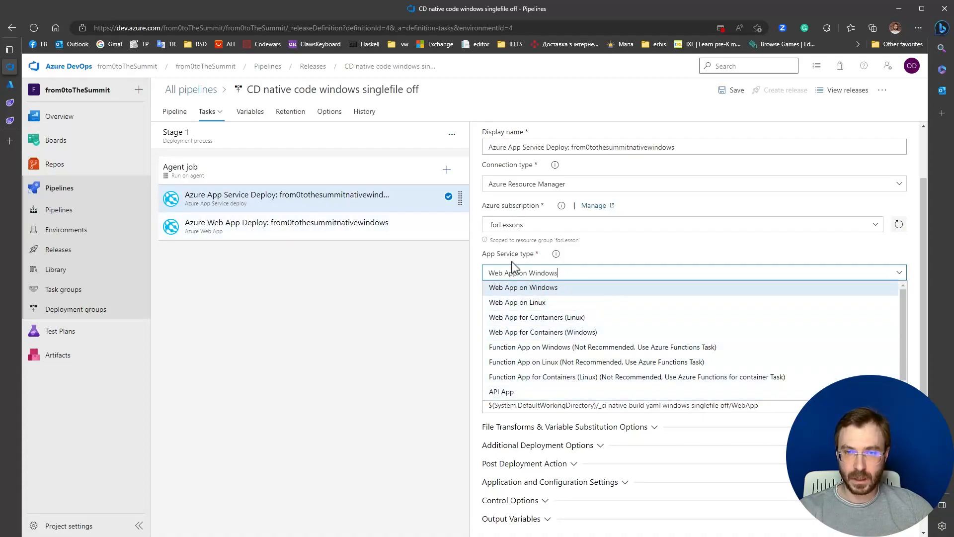
pyautogui.click(619, 261)
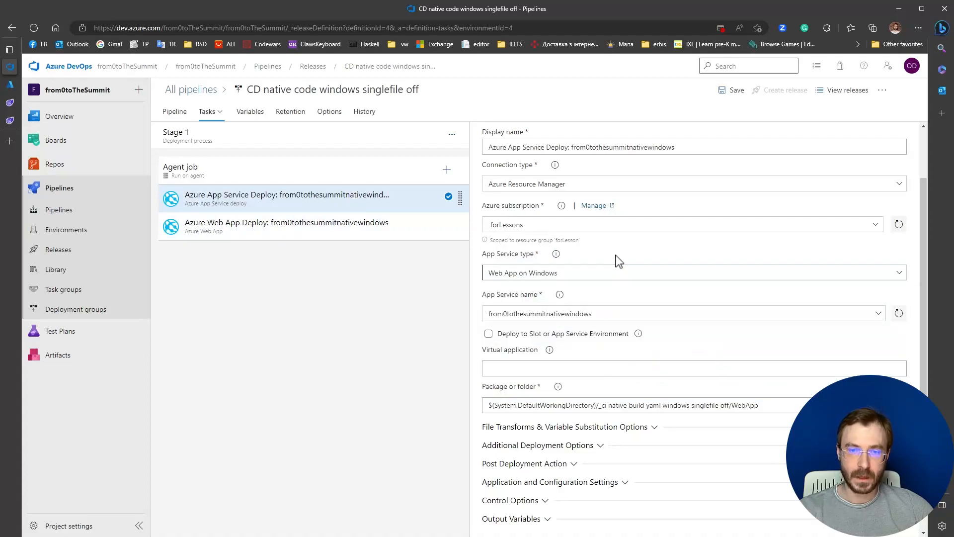
# - Compare the Azure Web App task's app types and deployment methods with the Azure App Service deploy task, leaving both unchanged
pyautogui.click(199, 238)
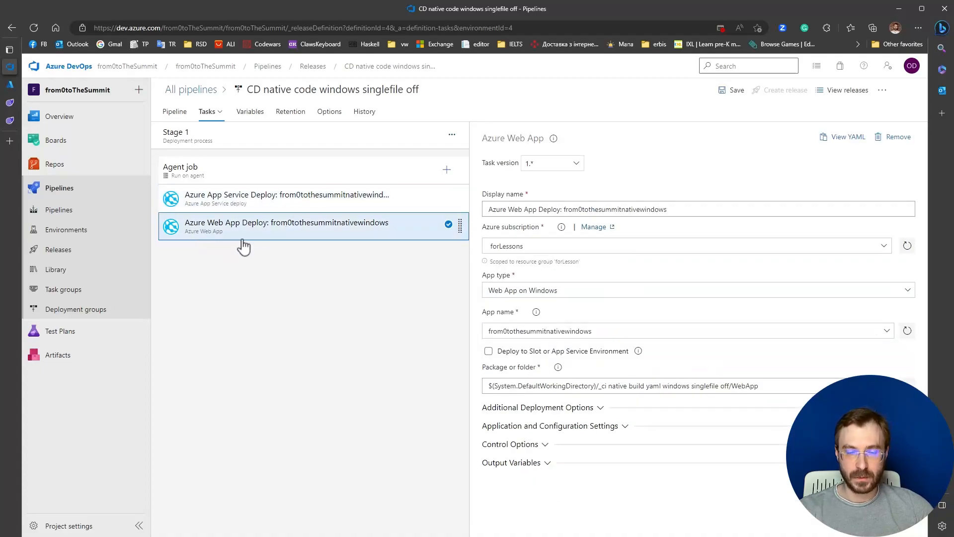
pyautogui.click(910, 293)
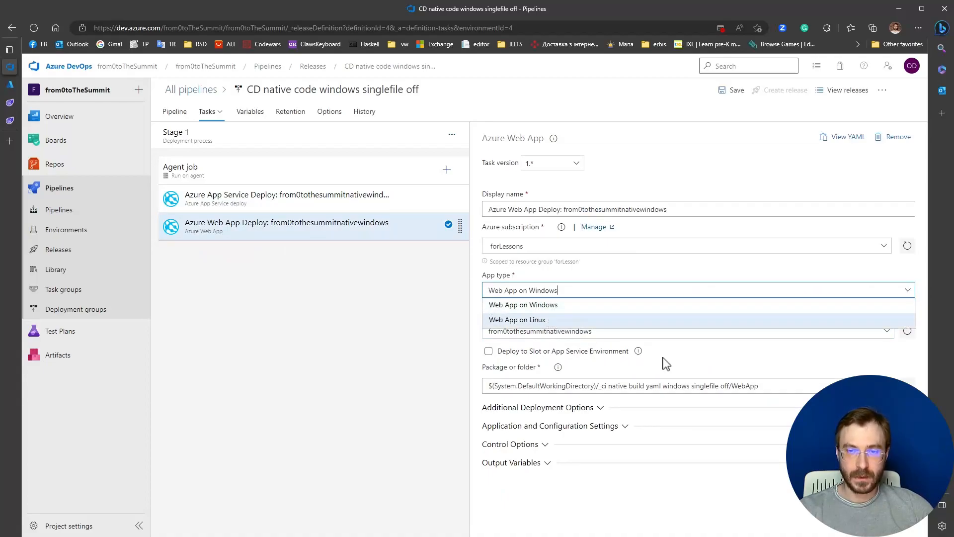
pyautogui.click(550, 409)
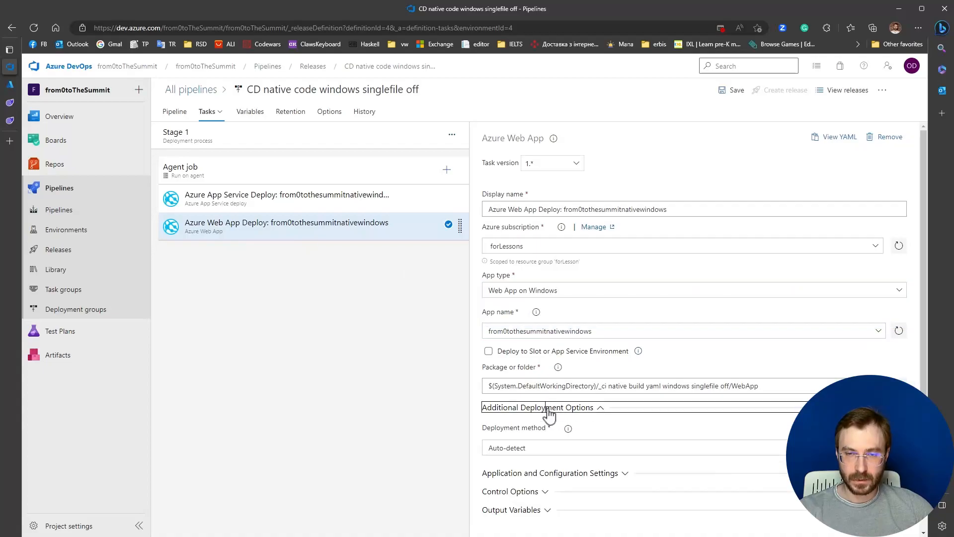
pyautogui.scroll(-1, 589, 414)
pyautogui.click(544, 417)
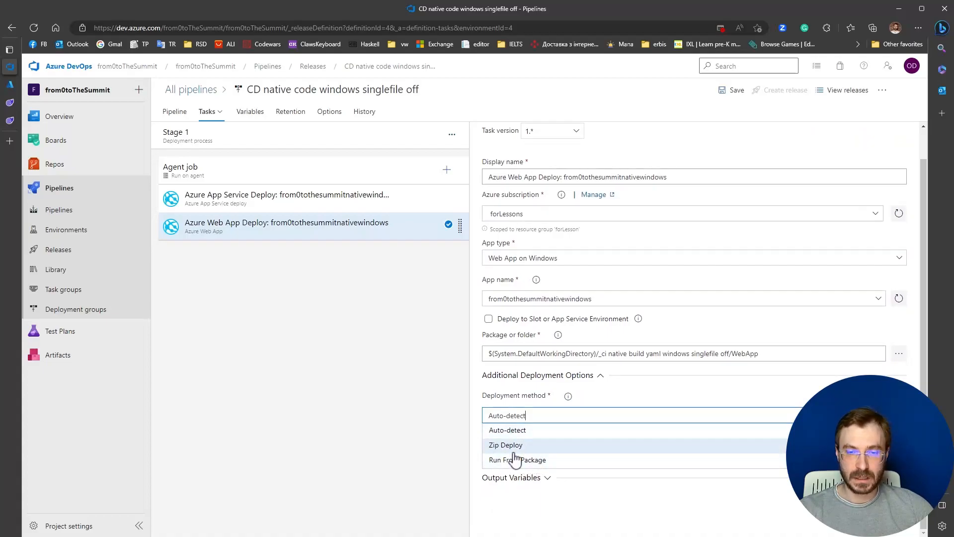
pyautogui.click(236, 206)
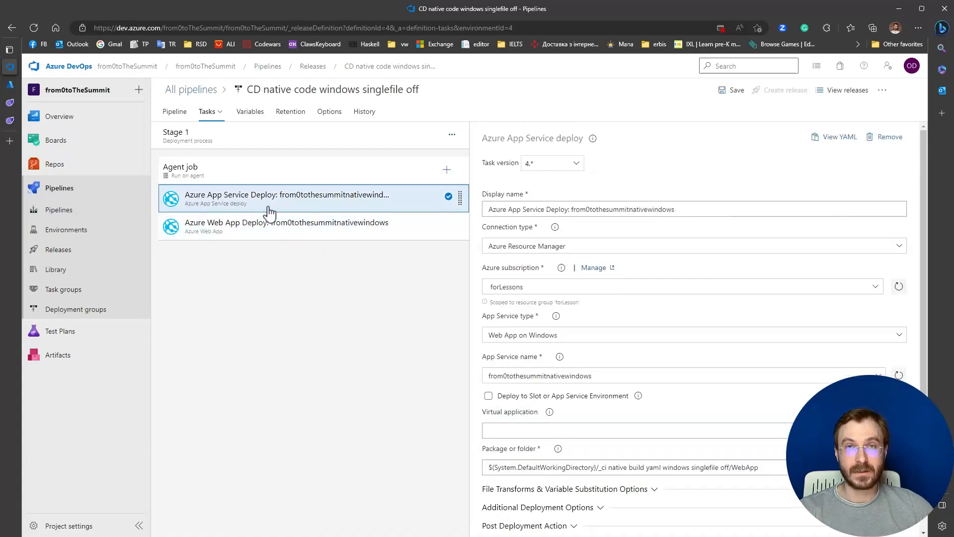
# - Save the release pipeline without a comment and create a release for Stage 1 using artifact version 20230402.1
pyautogui.click(730, 94)
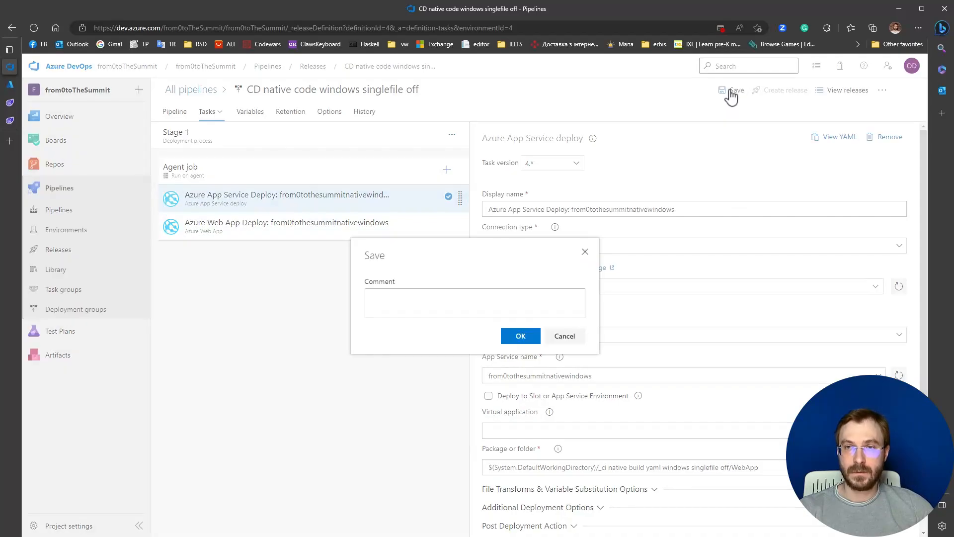
pyautogui.click(520, 337)
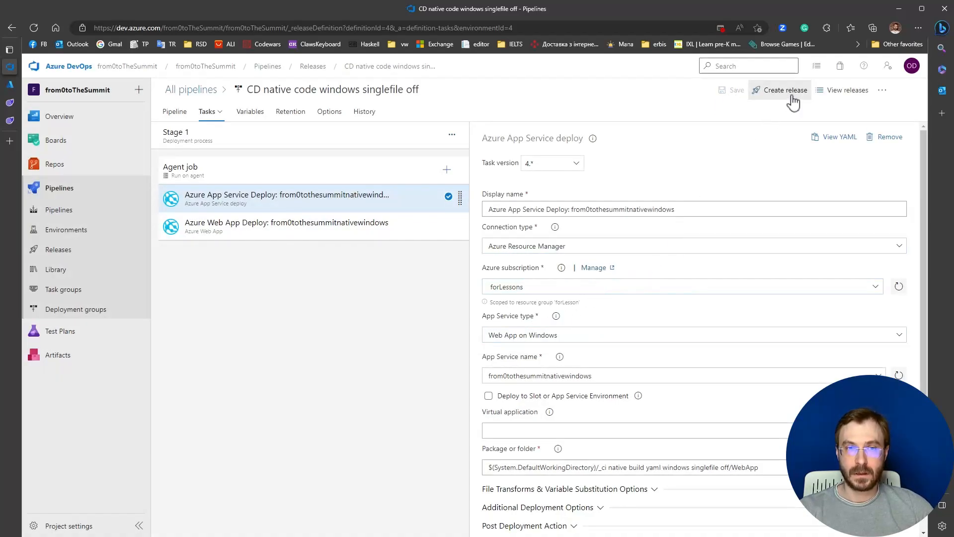
pyautogui.click(785, 90)
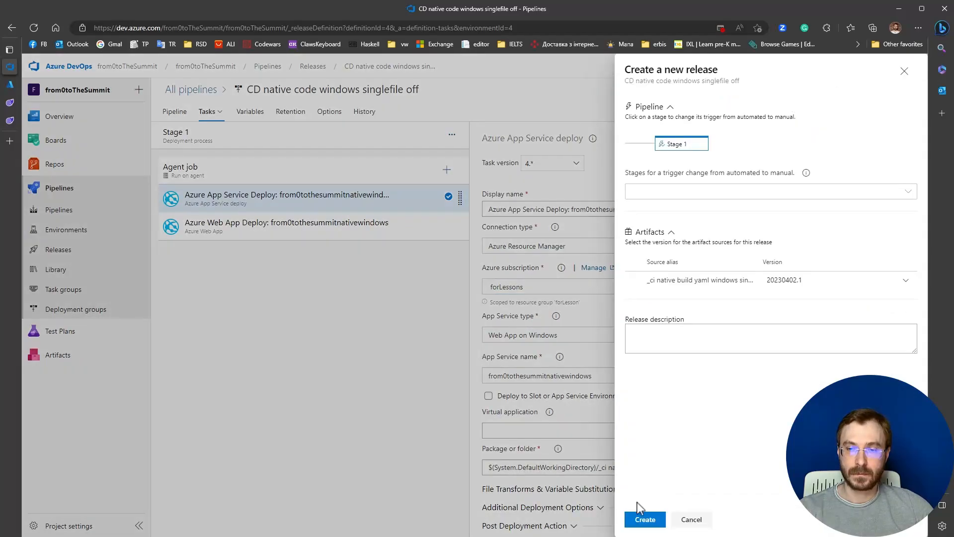
pyautogui.click(644, 520)
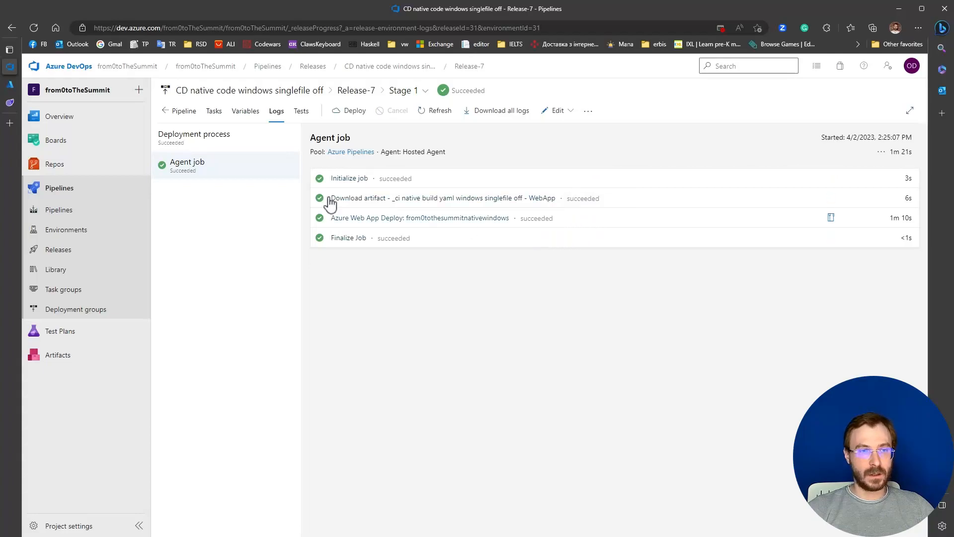
# - Switch to the Azure portal, open the web app's default domain in a new tab and visit its Counter and Fetch data pages
pyautogui.click(10, 85)
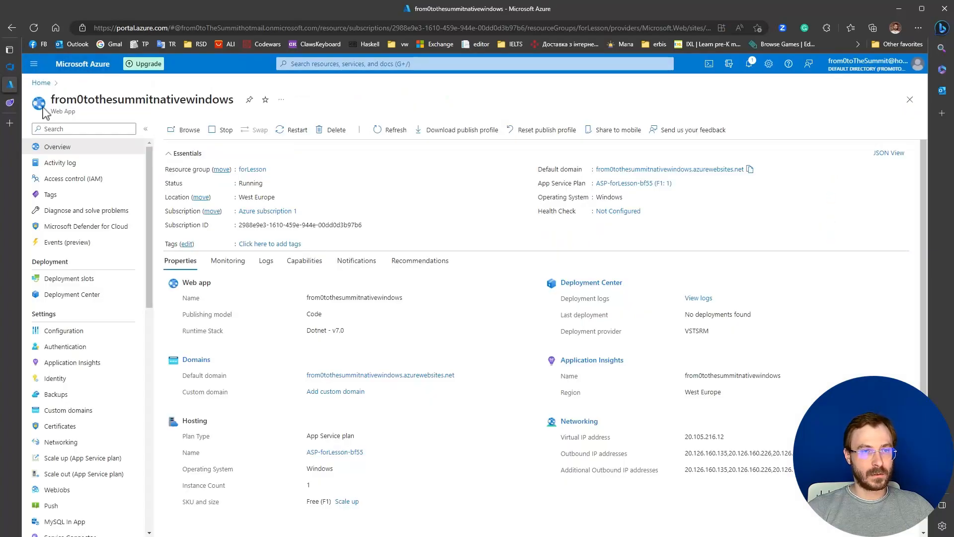
pyautogui.rightClick(673, 171)
pyautogui.click(706, 177)
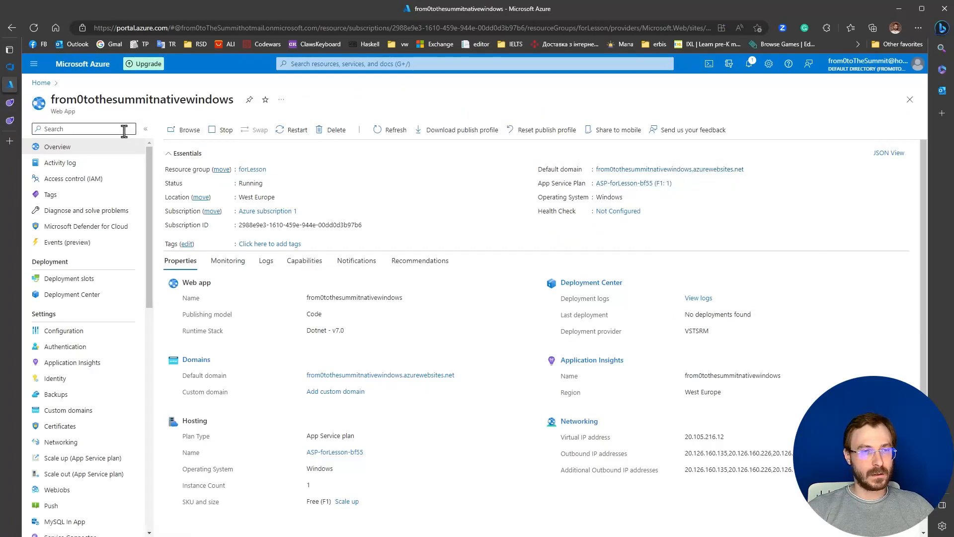
pyautogui.click(14, 124)
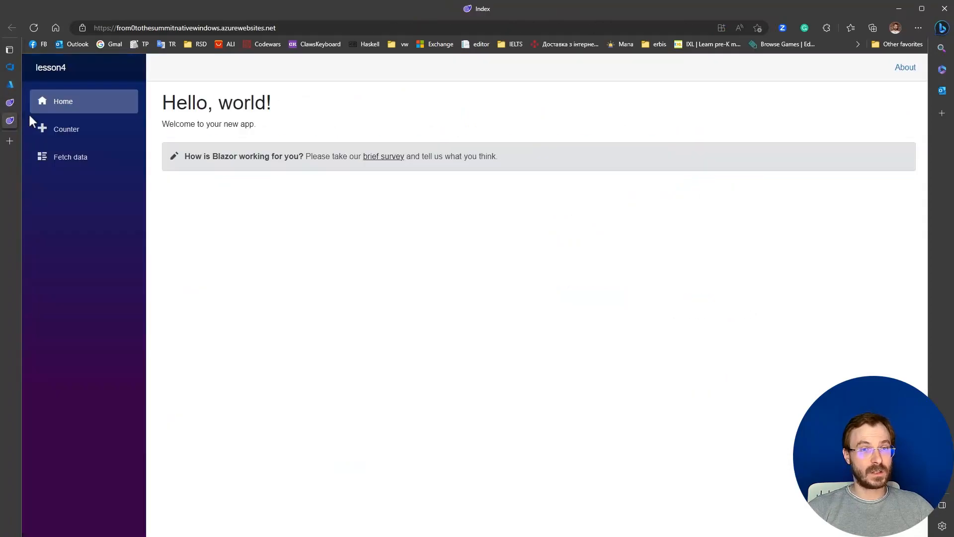
pyautogui.click(77, 130)
pyautogui.click(79, 156)
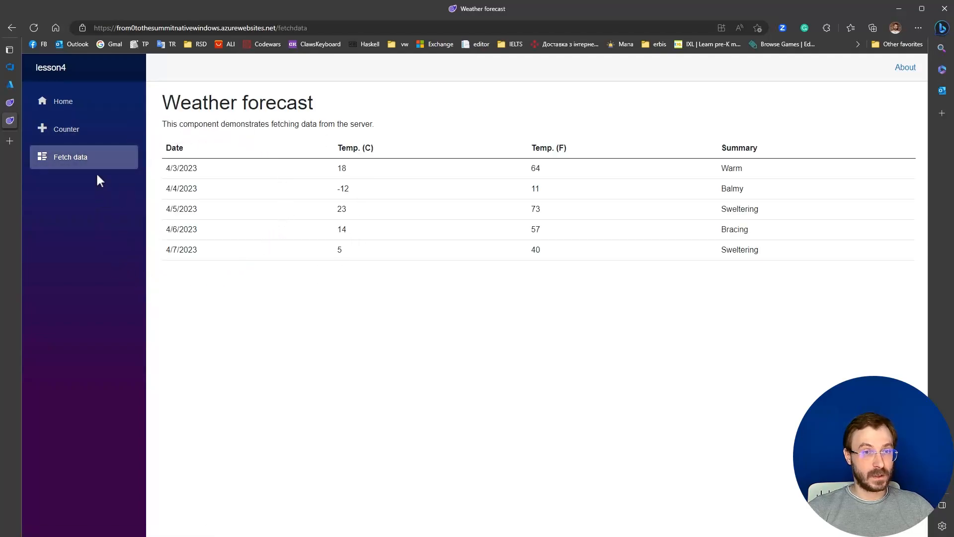
# - Open the browser's network monitor, reload the weather forecast page's data and inspect the headers of the first WeatherForecast request
pyautogui.press('F12')
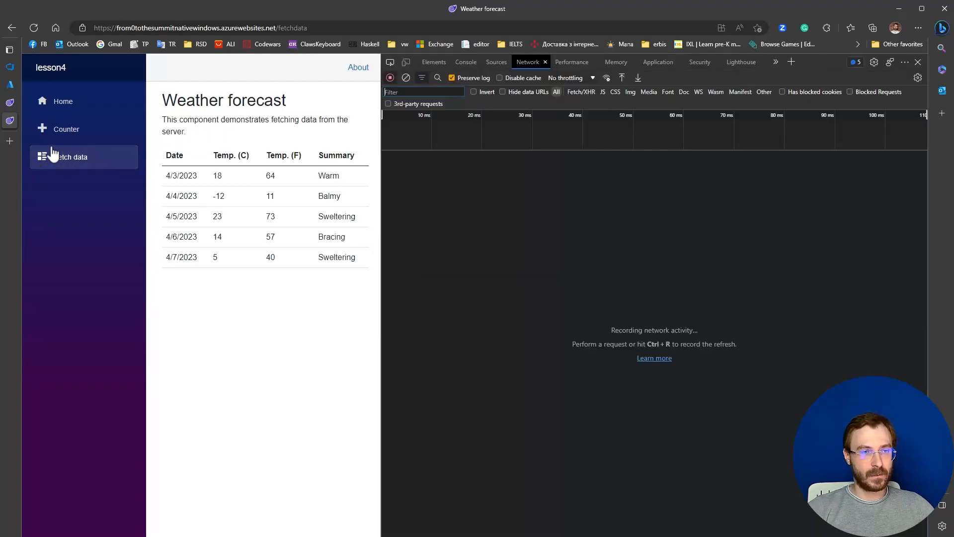
pyautogui.press('F12')
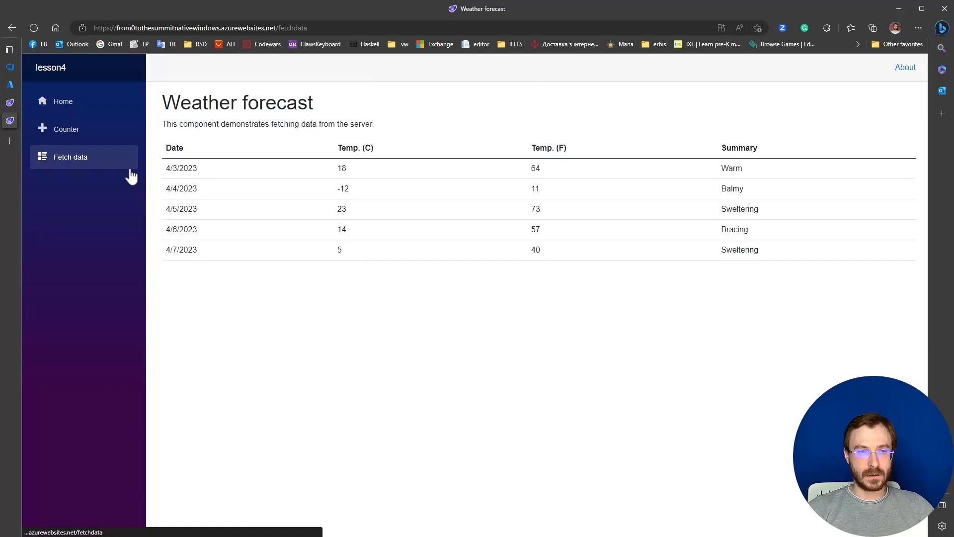
pyautogui.press('F12')
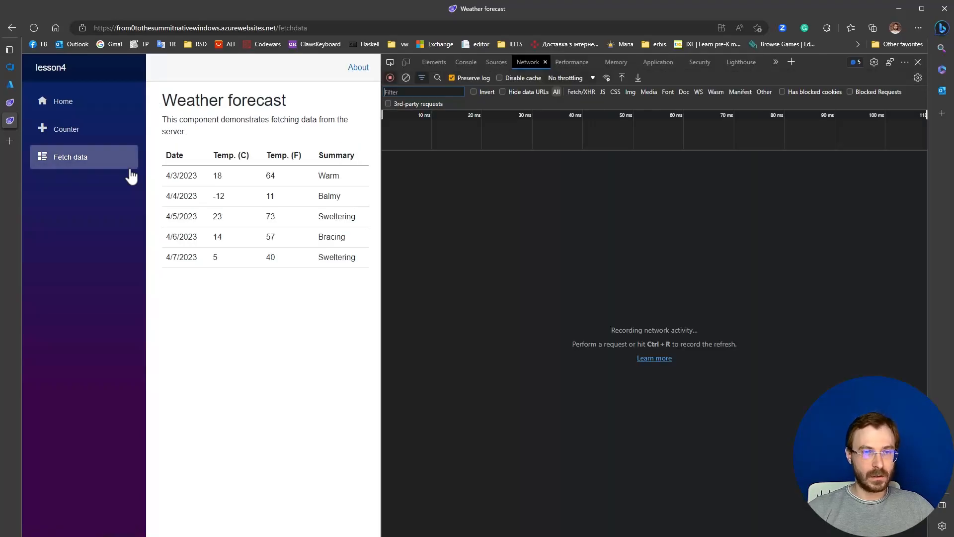
pyautogui.click(82, 139)
pyautogui.click(74, 159)
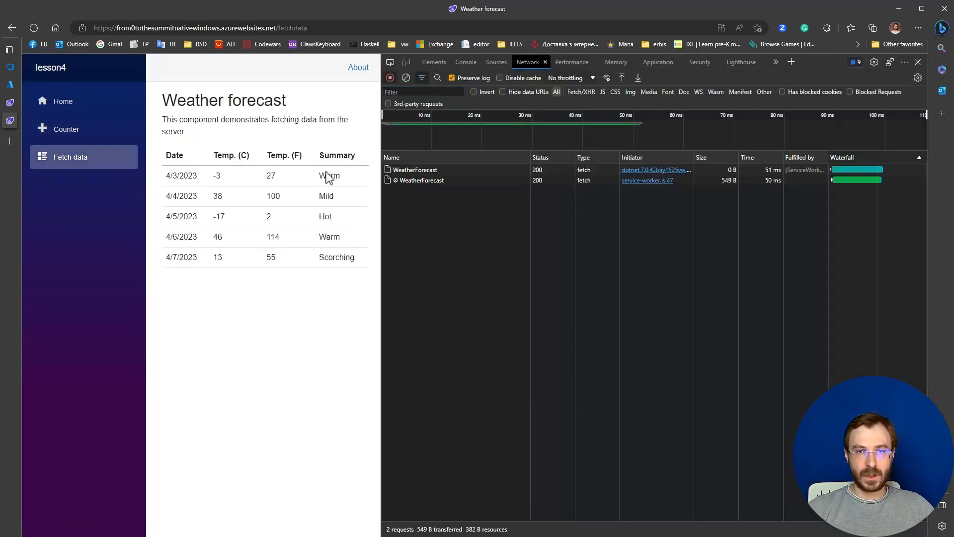
pyautogui.click(521, 172)
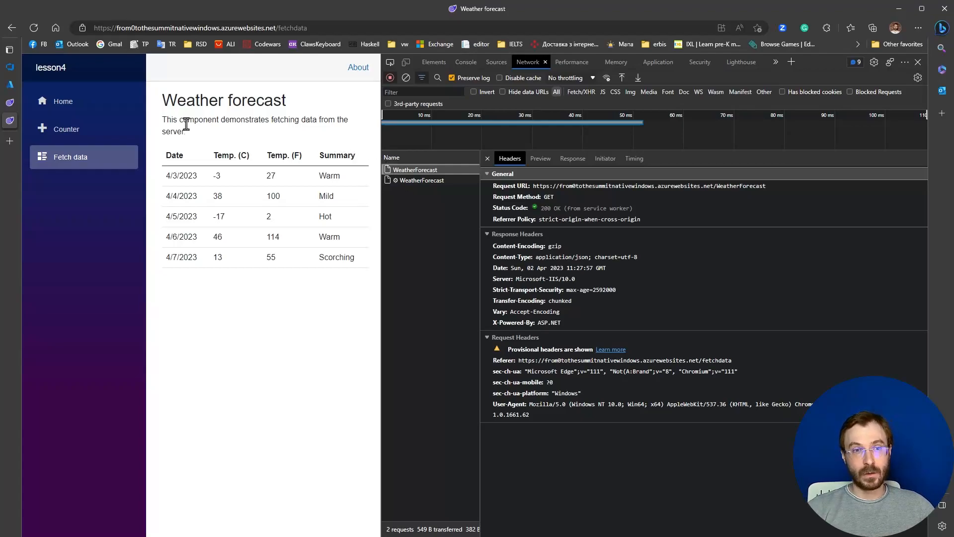
# - Alternate between the Counter and Fetch data pages to trigger more WeatherForecast requests, and return to the recently run pipelines in Azure DevOps
pyautogui.click(76, 104)
pyautogui.click(73, 130)
pyautogui.click(72, 160)
pyautogui.click(75, 134)
pyautogui.click(78, 162)
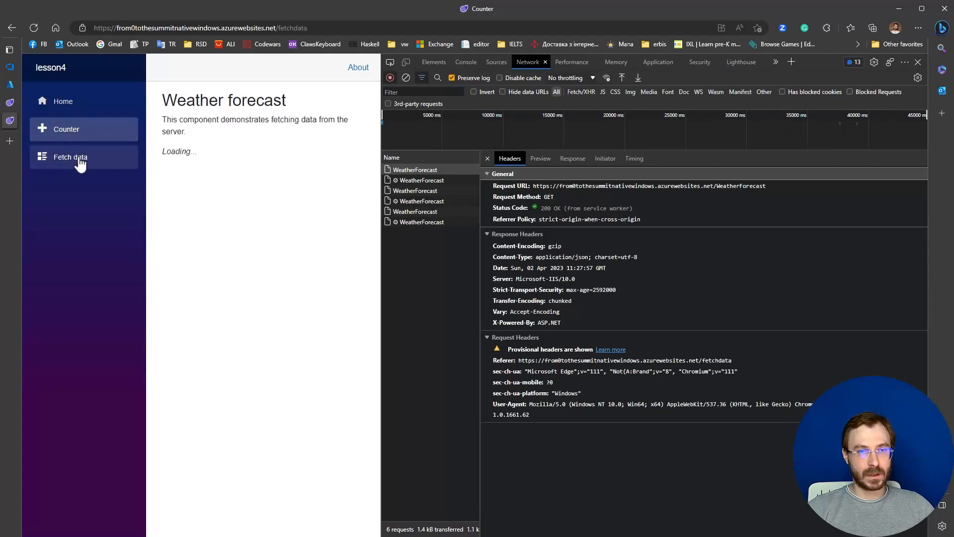
pyautogui.click(70, 129)
pyautogui.click(73, 158)
pyautogui.click(73, 134)
pyautogui.click(75, 158)
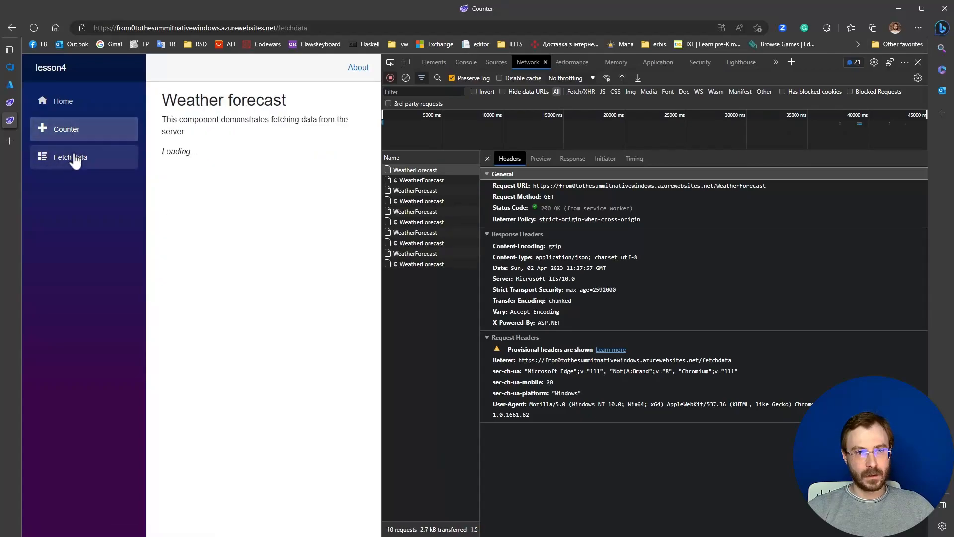
pyautogui.click(82, 130)
pyautogui.click(80, 158)
pyautogui.click(11, 102)
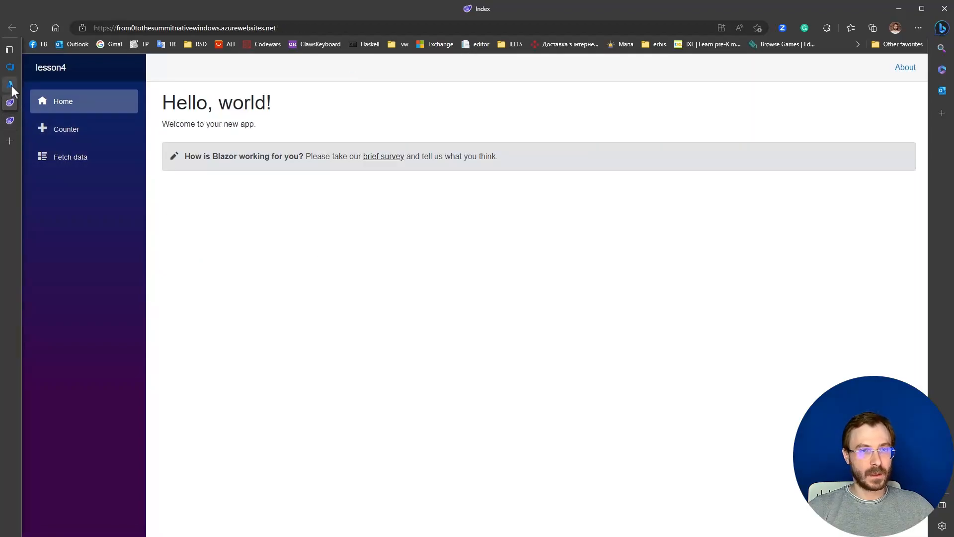
pyautogui.click(11, 86)
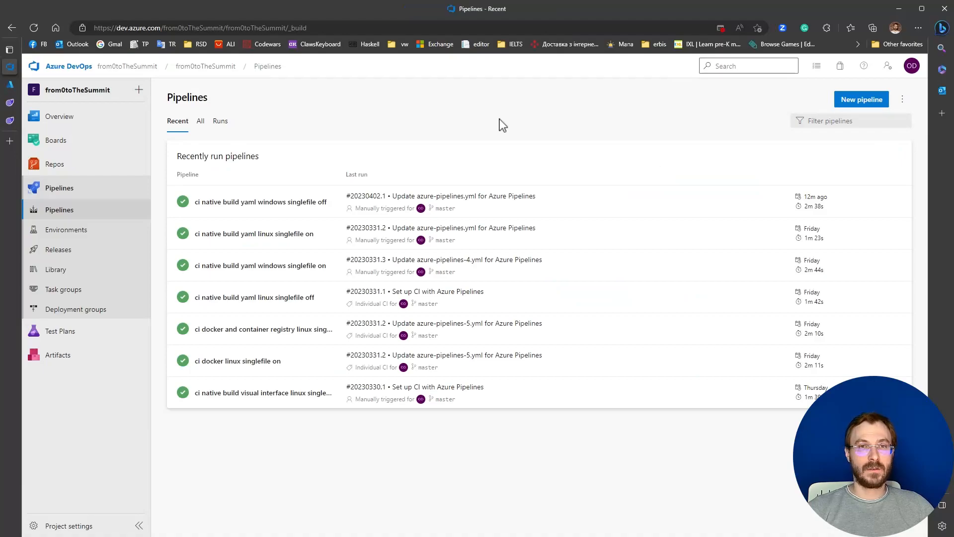